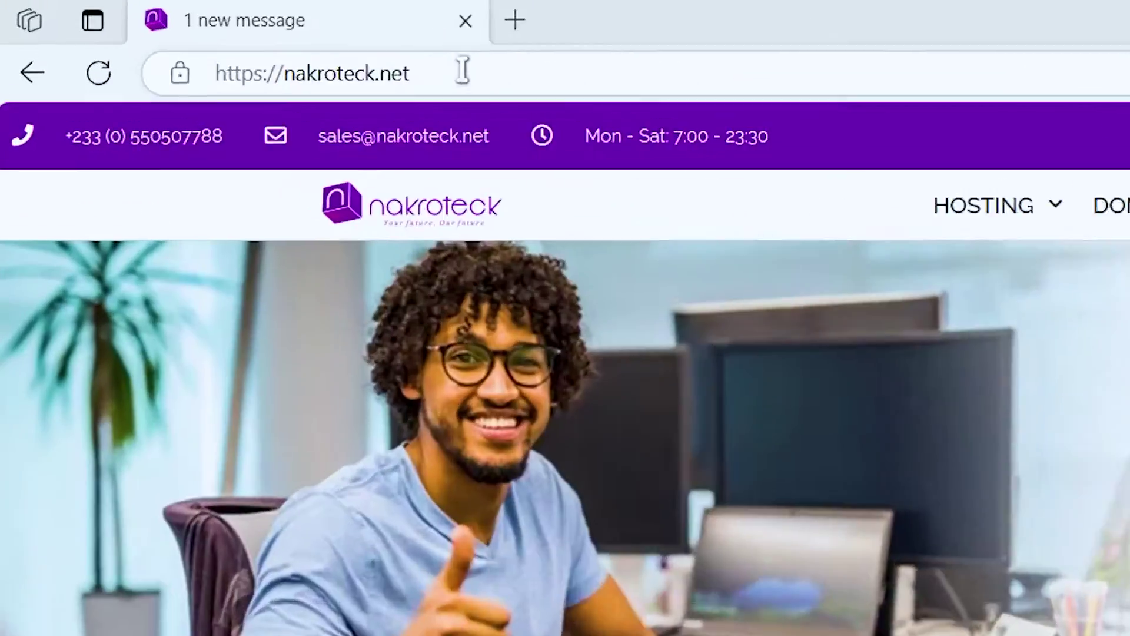
Go to the Shared Hosting page from the Hosting menu on the Nakroteck site.
{"action": "left_click", "coordinate": [229, 37]}
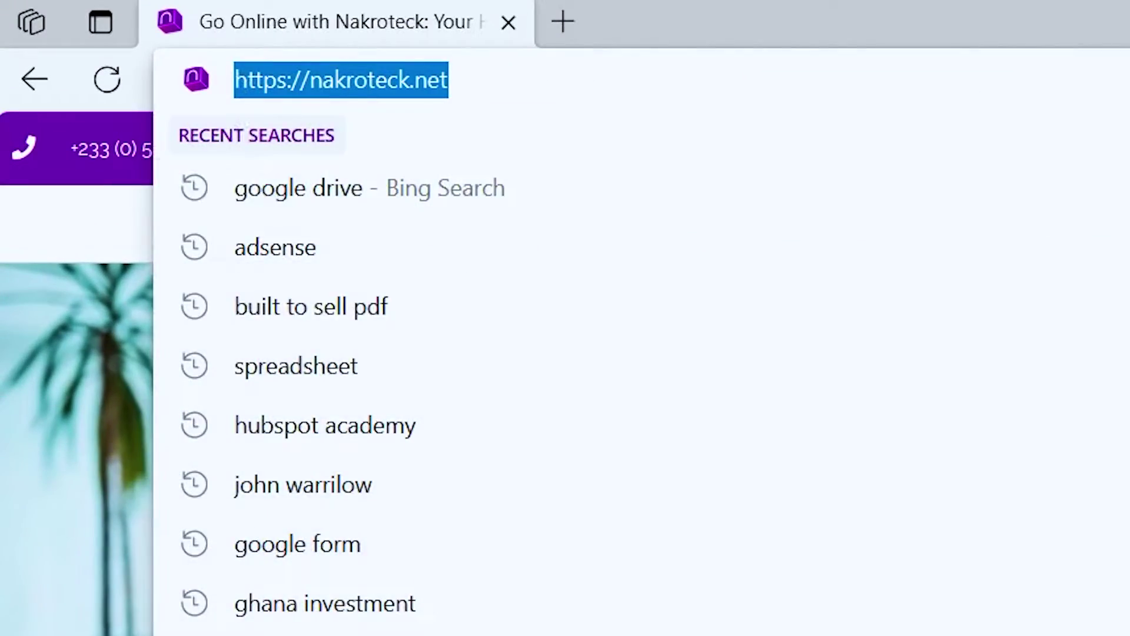
{"action": "left_click", "coordinate": [124, 189]}
{"action": "scroll", "coordinate": [802, 223], "scroll_direction": "down", "scroll_amount": 10}
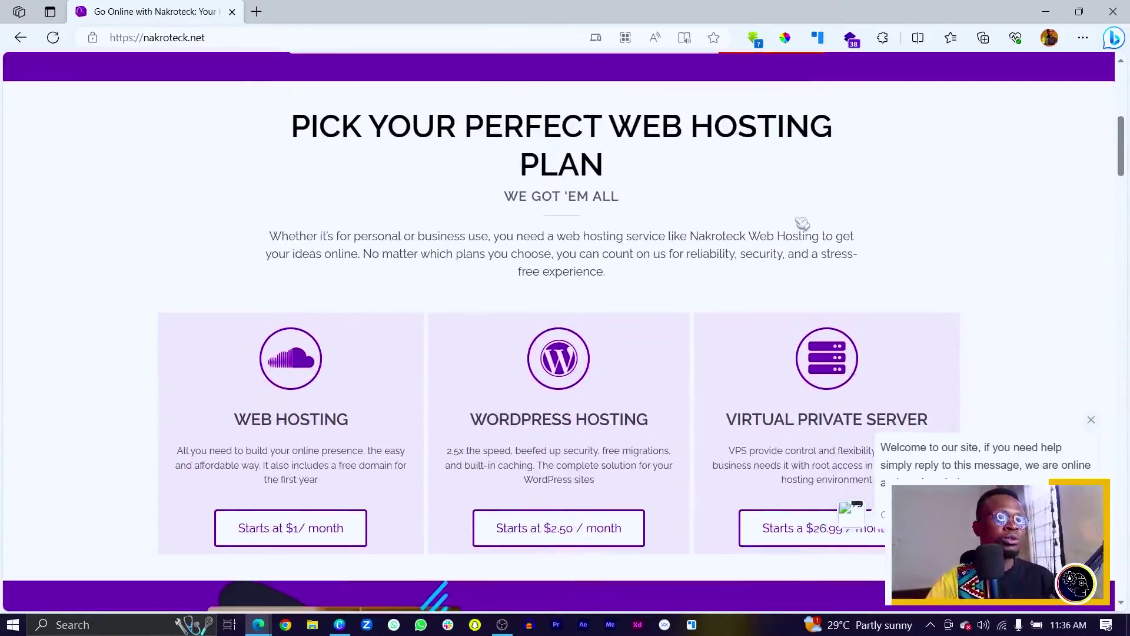
{"action": "scroll", "coordinate": [802, 222], "scroll_direction": "up", "scroll_amount": 8}
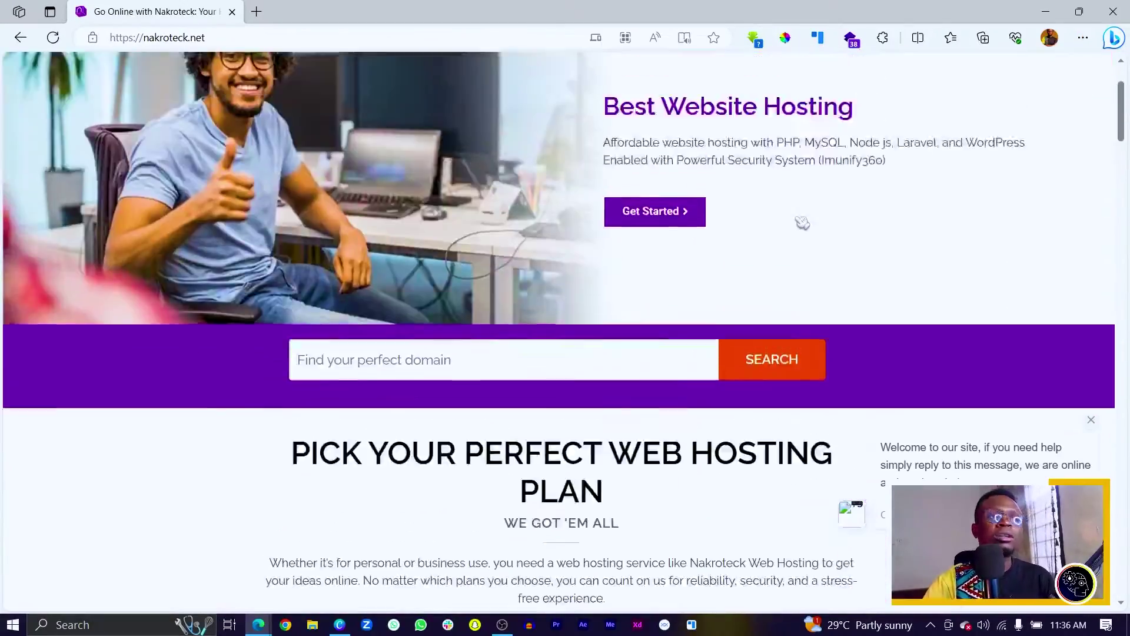
{"action": "mouse_move", "coordinate": [490, 102]}
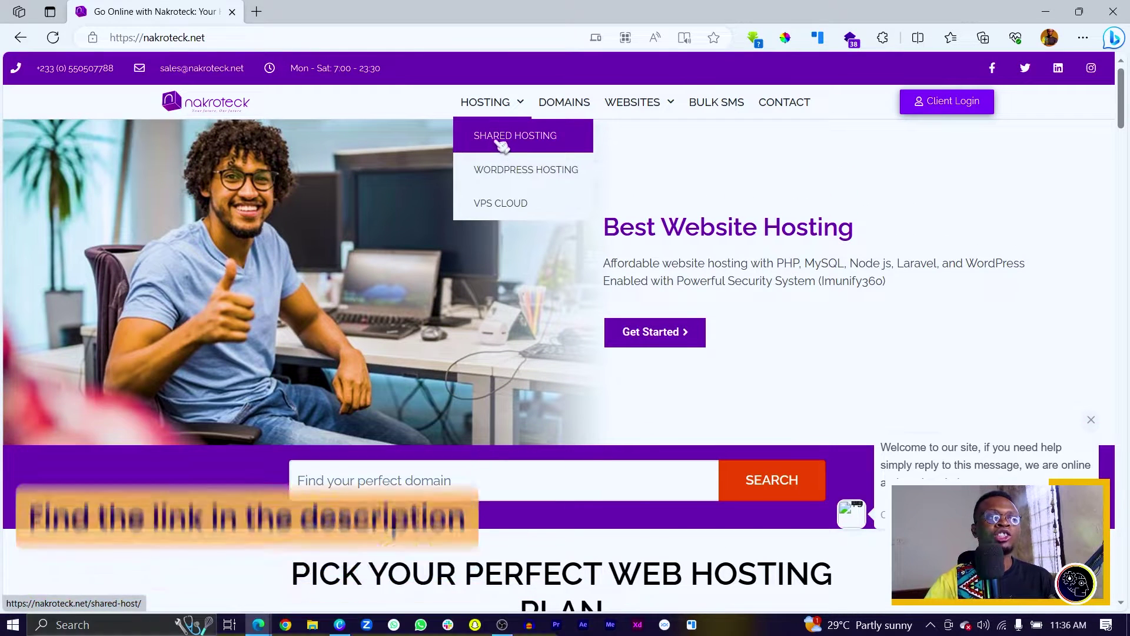
{"action": "left_click", "coordinate": [553, 138]}
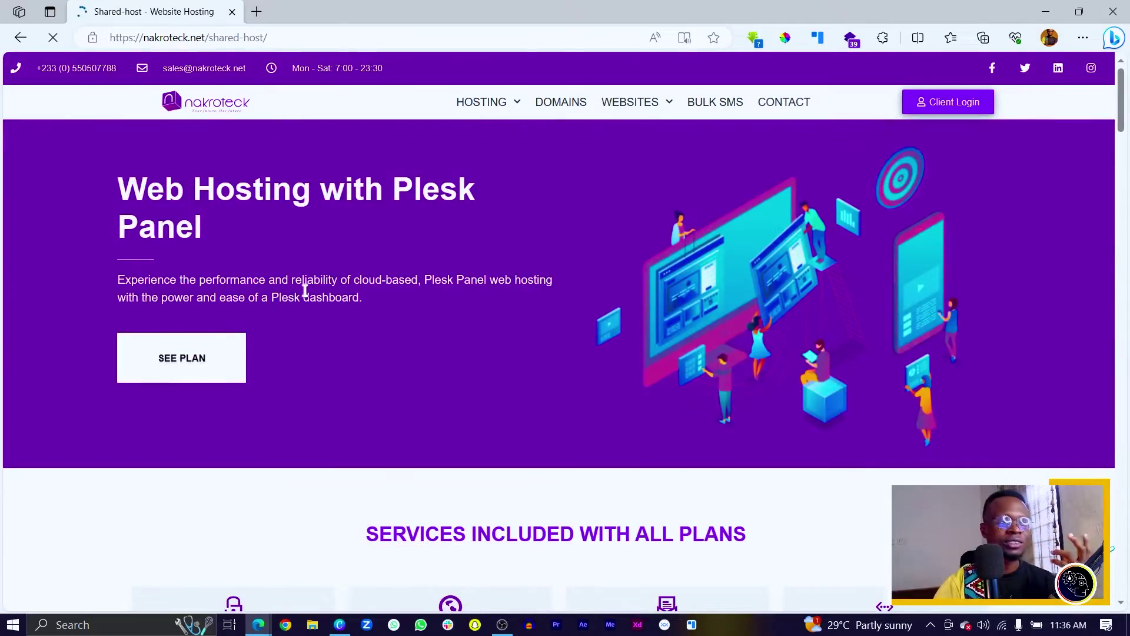
Compare the plans' monthly and annual prices, then order the Basic Plan billed annually.
{"action": "scroll", "coordinate": [303, 285], "scroll_direction": "down", "scroll_amount": 10}
{"action": "scroll", "coordinate": [321, 306], "scroll_direction": "down", "scroll_amount": 4}
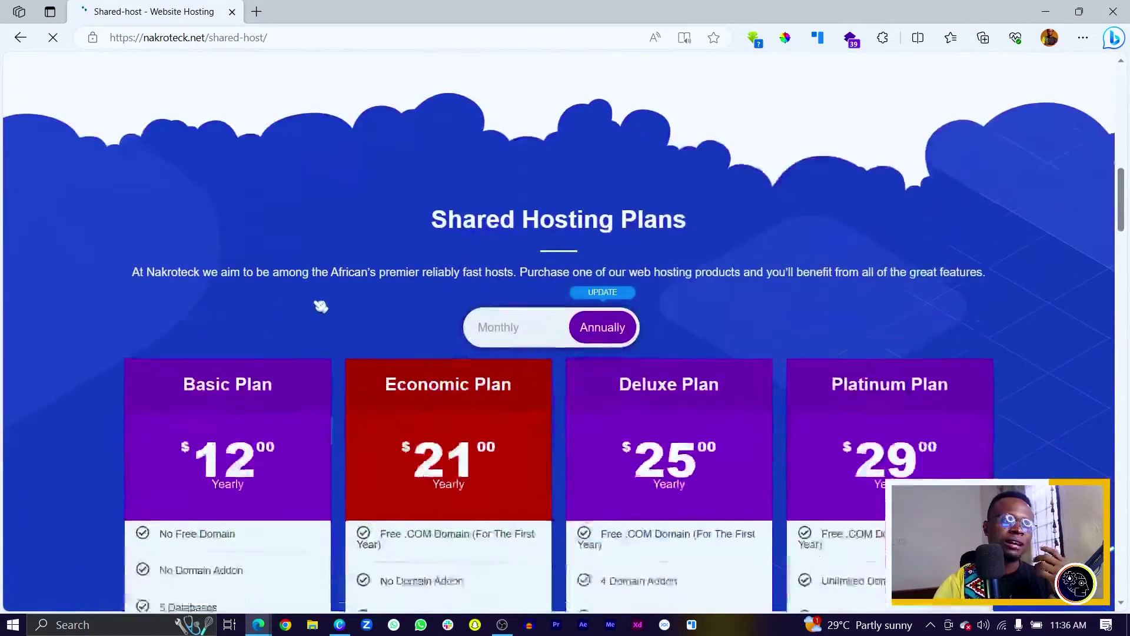
{"action": "scroll", "coordinate": [321, 305], "scroll_direction": "down", "scroll_amount": 4}
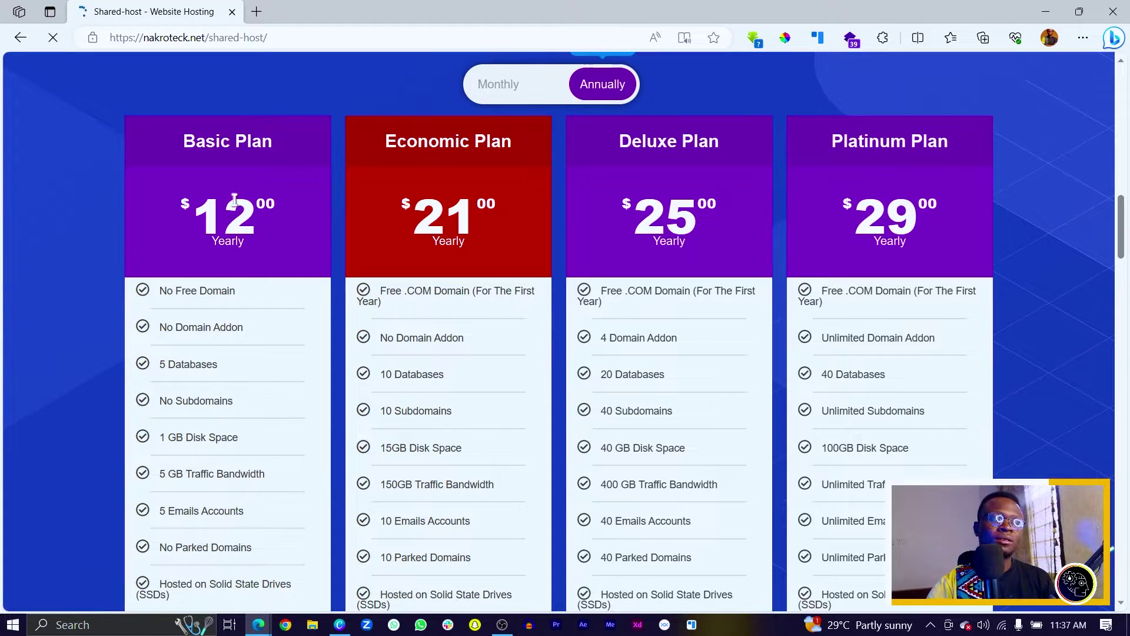
{"action": "left_click", "coordinate": [499, 87]}
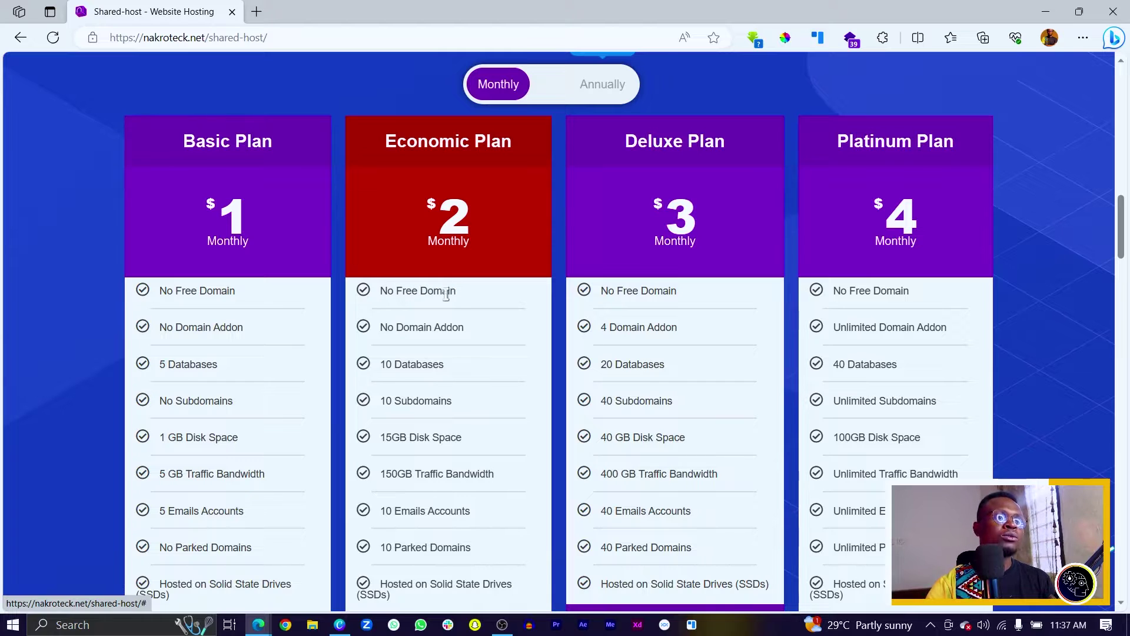
{"action": "left_click", "coordinate": [635, 84]}
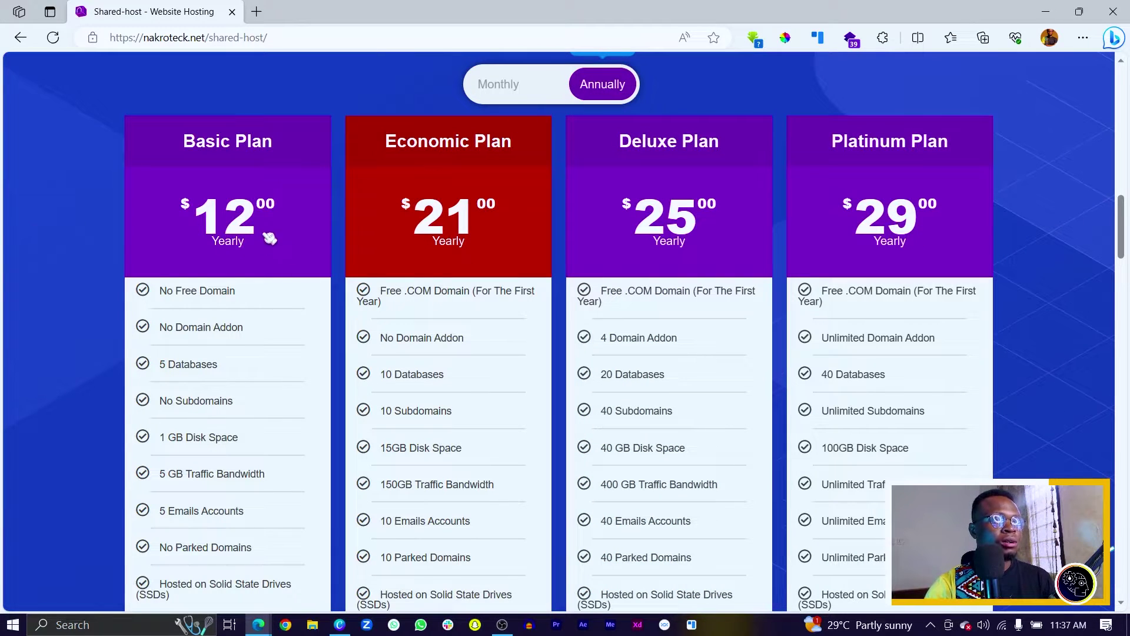
{"action": "scroll", "coordinate": [203, 254], "scroll_direction": "down", "scroll_amount": 4}
{"action": "left_click", "coordinate": [239, 433]}
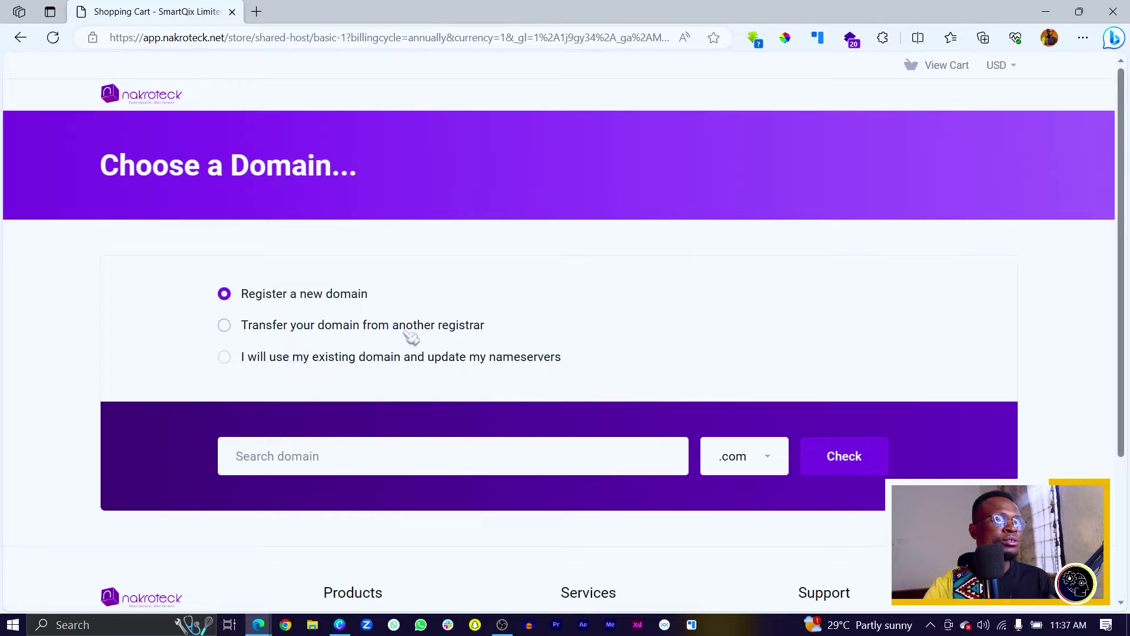
Search for abcdofthings and confirm abcdofthings.com is available at $12.95.
{"action": "left_click", "coordinate": [488, 448]}
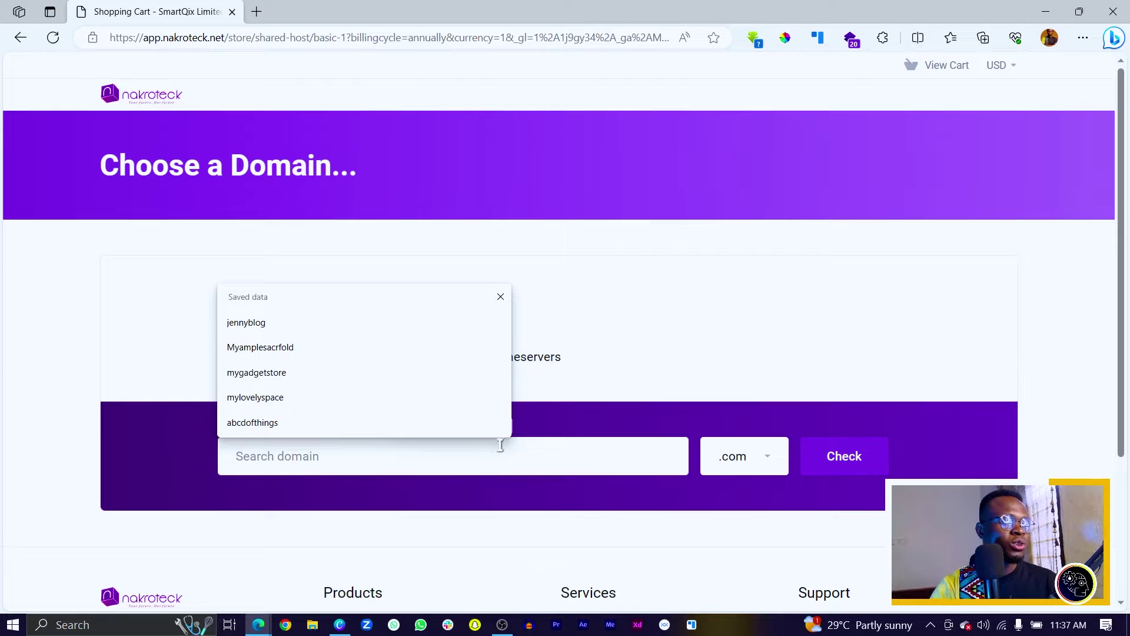
{"action": "left_click", "coordinate": [495, 425]}
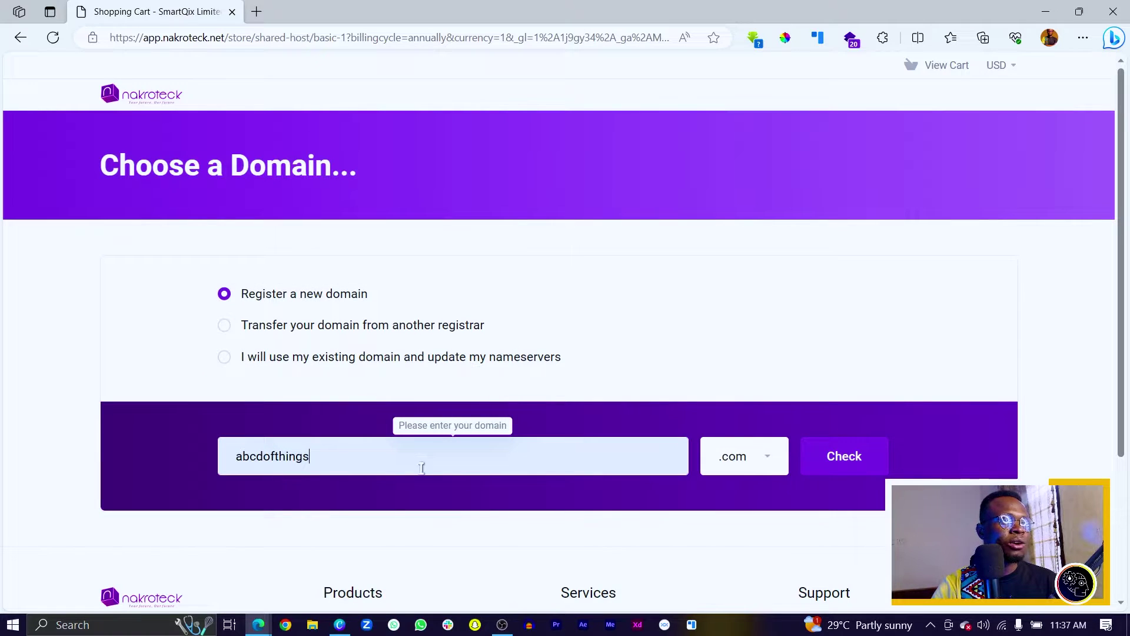
{"action": "left_click", "coordinate": [862, 459]}
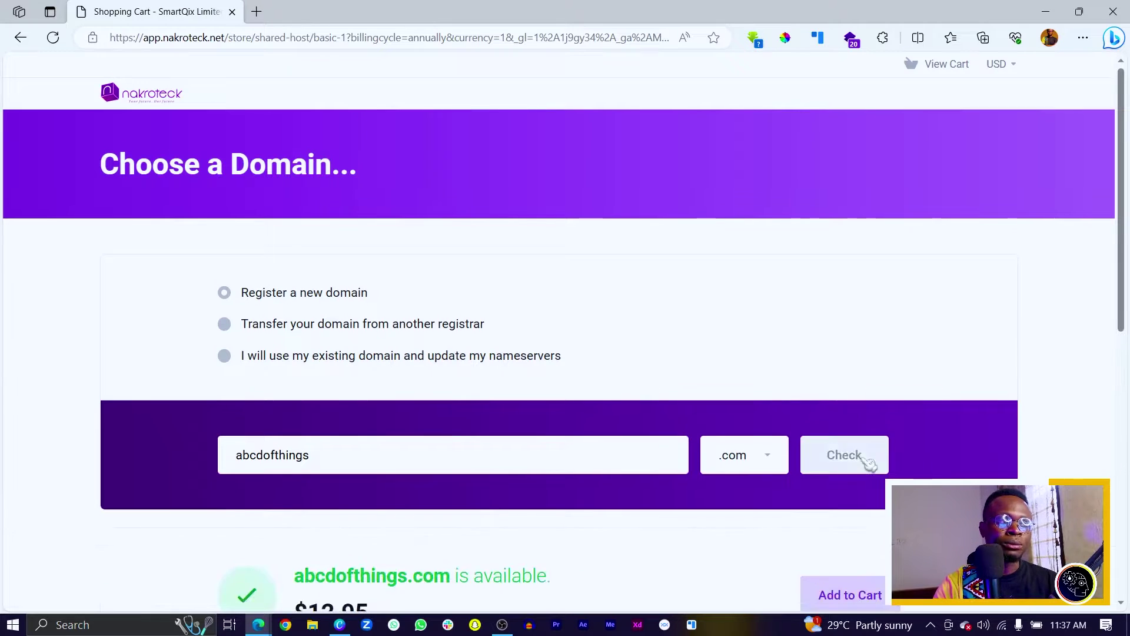
{"action": "scroll", "coordinate": [870, 459], "scroll_direction": "down", "scroll_amount": 5}
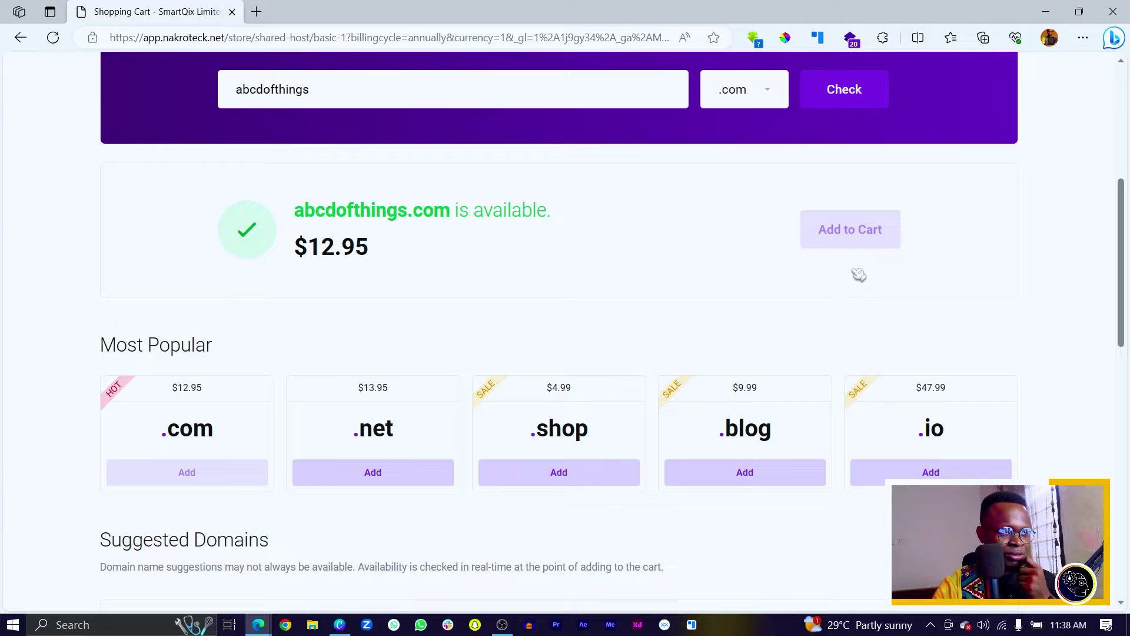
{"action": "scroll", "coordinate": [323, 411], "scroll_direction": "down", "scroll_amount": 3}
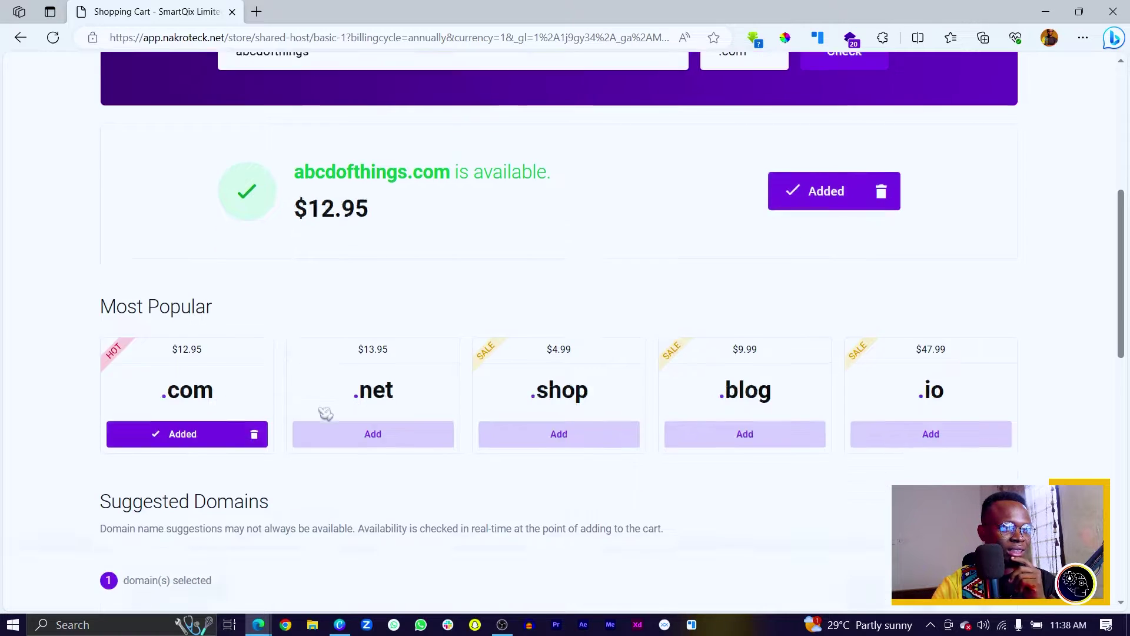
{"action": "scroll", "coordinate": [324, 405], "scroll_direction": "down", "scroll_amount": 6}
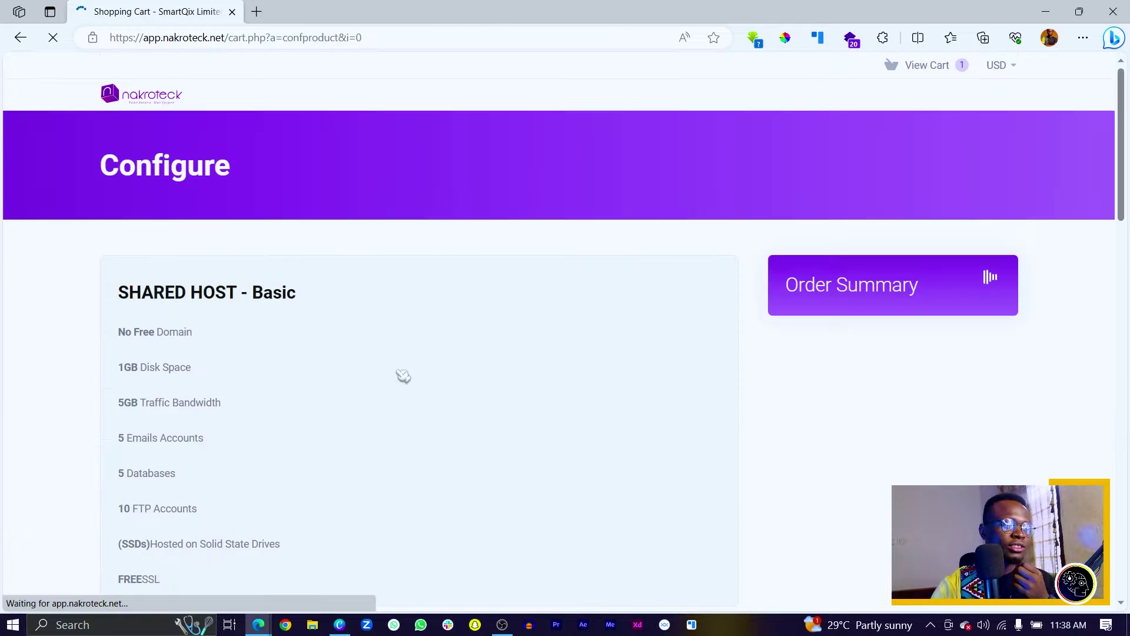
Keep the Basic plan on annual billing at $12.00 with SSL set to None.
{"action": "scroll", "coordinate": [381, 351], "scroll_direction": "down", "scroll_amount": 6}
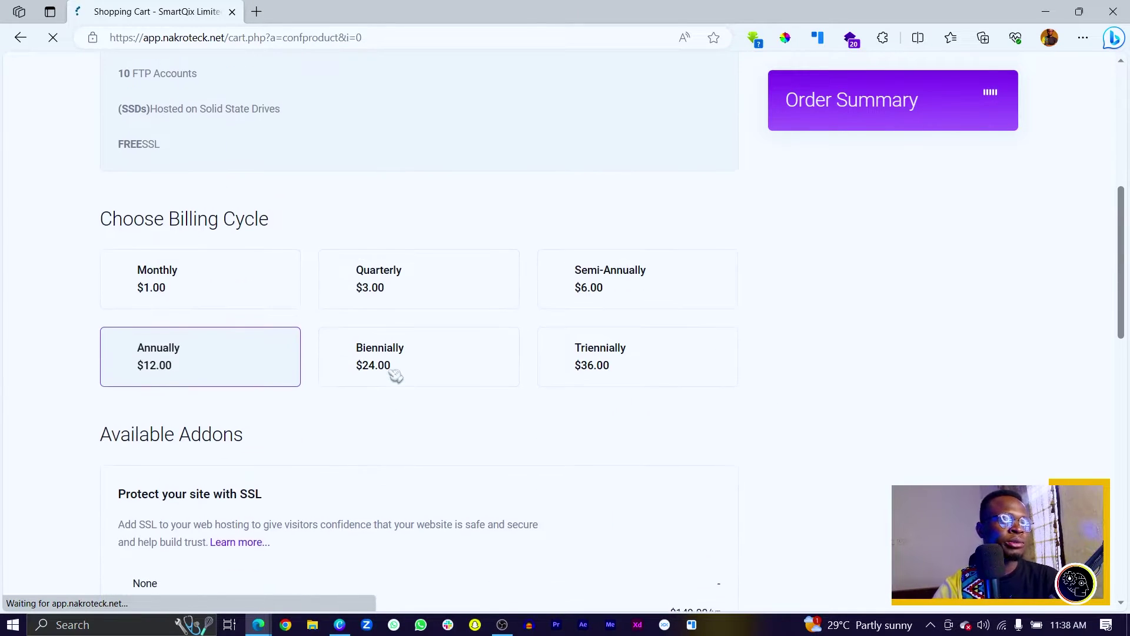
{"action": "left_click_drag", "start_coordinate": [106, 203], "coordinate": [293, 202]}
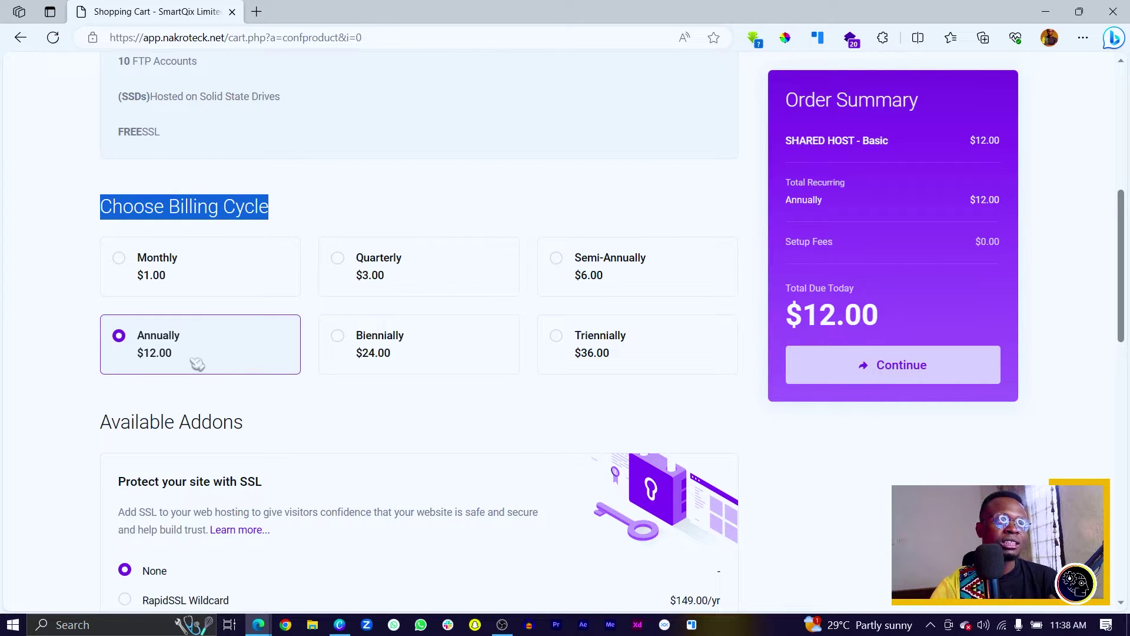
{"action": "scroll", "coordinate": [243, 376], "scroll_direction": "down", "scroll_amount": 3}
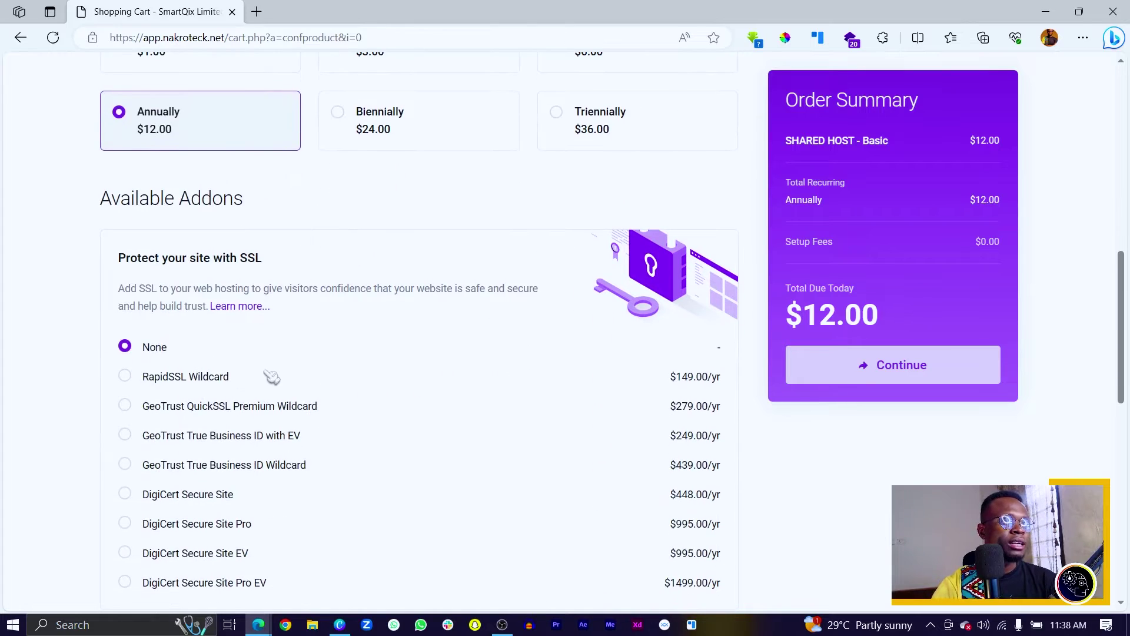
{"action": "scroll", "coordinate": [263, 335], "scroll_direction": "down", "scroll_amount": 6}
{"action": "scroll", "coordinate": [242, 295], "scroll_direction": "up", "scroll_amount": 6}
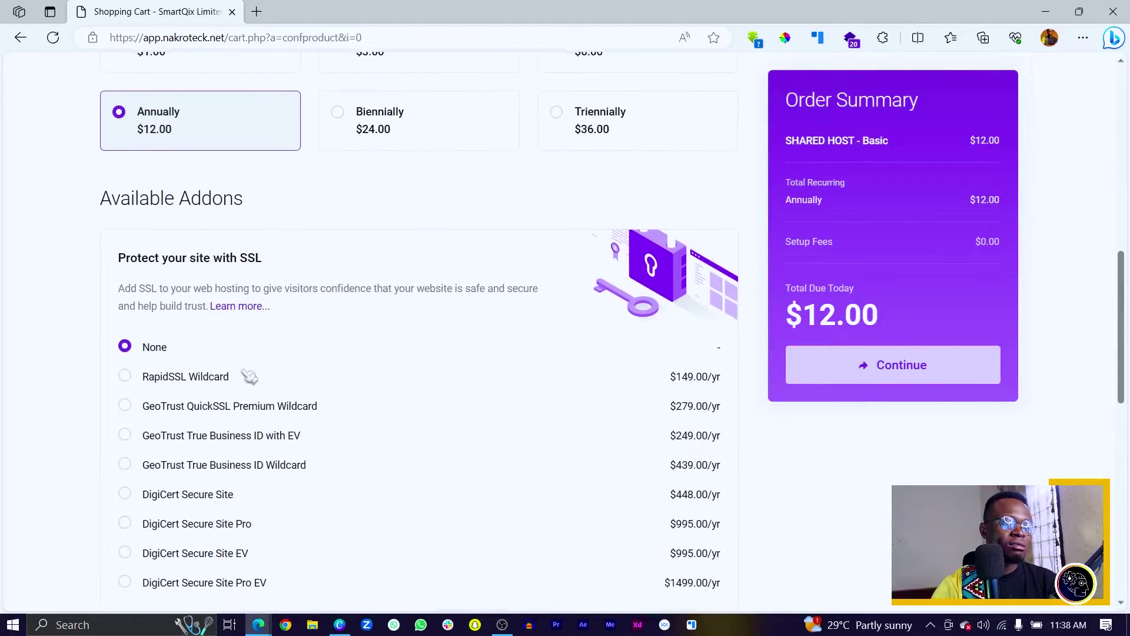
{"action": "scroll", "coordinate": [227, 371], "scroll_direction": "down", "scroll_amount": 2}
{"action": "scroll", "coordinate": [252, 344], "scroll_direction": "down", "scroll_amount": 1}
{"action": "scroll", "coordinate": [300, 293], "scroll_direction": "down", "scroll_amount": 4}
{"action": "scroll", "coordinate": [297, 255], "scroll_direction": "down", "scroll_amount": 4}
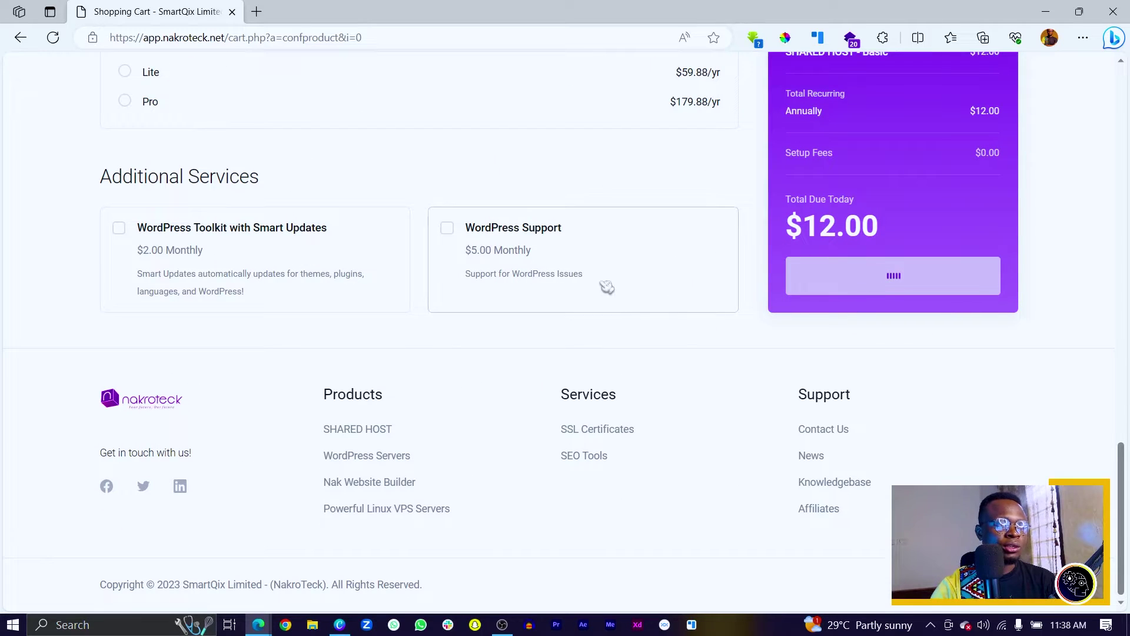
{"action": "scroll", "coordinate": [676, 326], "scroll_direction": "up", "scroll_amount": 4}
{"action": "scroll", "coordinate": [790, 329], "scroll_direction": "up", "scroll_amount": 3}
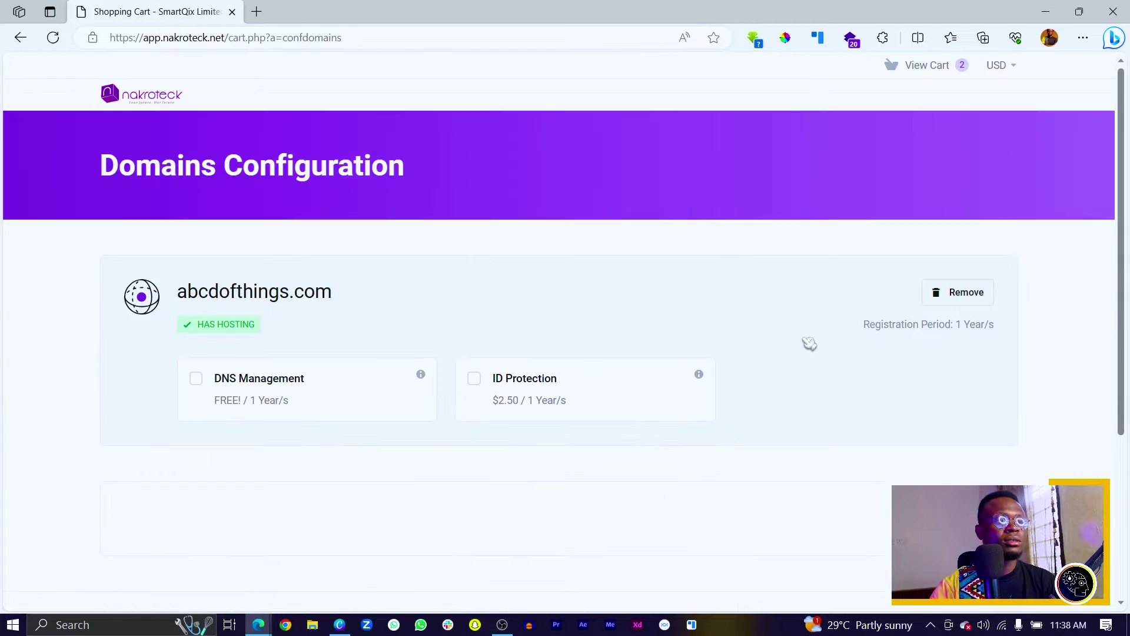
Add DNS Management and ID Protection to abcdofthings.com and continue to the $27.45 checkout.
{"action": "scroll", "coordinate": [548, 292], "scroll_direction": "down", "scroll_amount": 4}
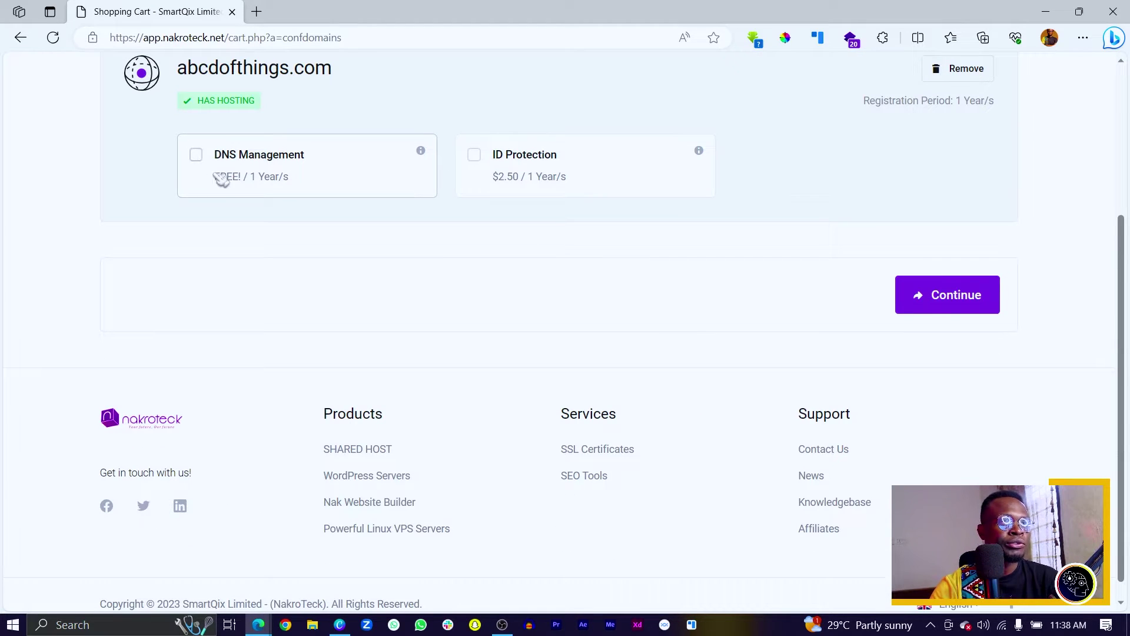
{"action": "left_click", "coordinate": [196, 157]}
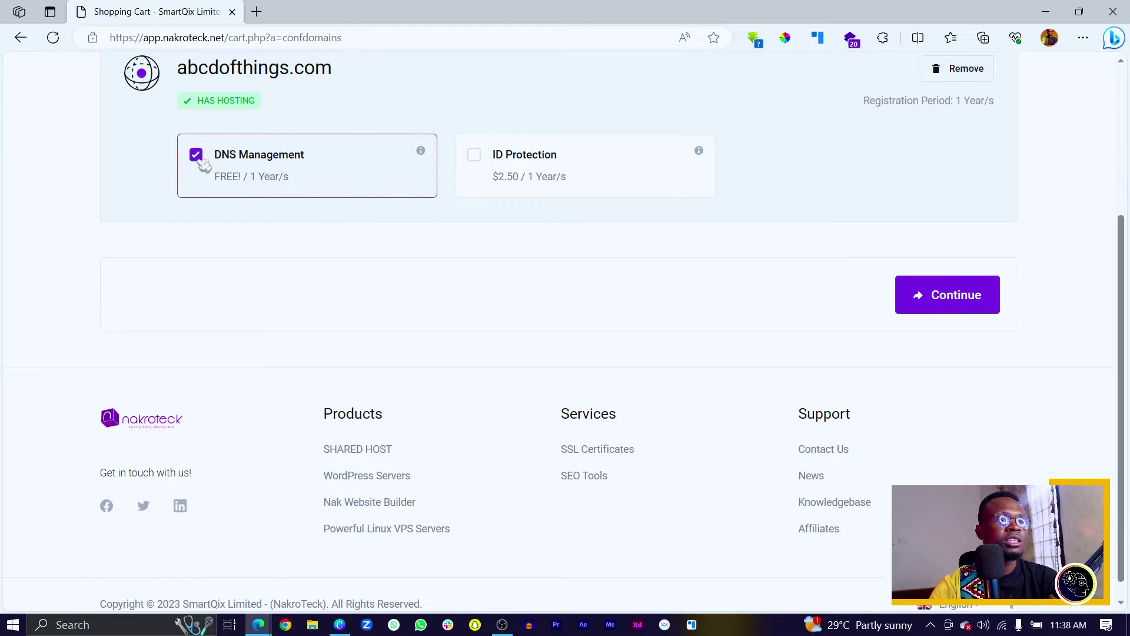
{"action": "left_click", "coordinate": [477, 157]}
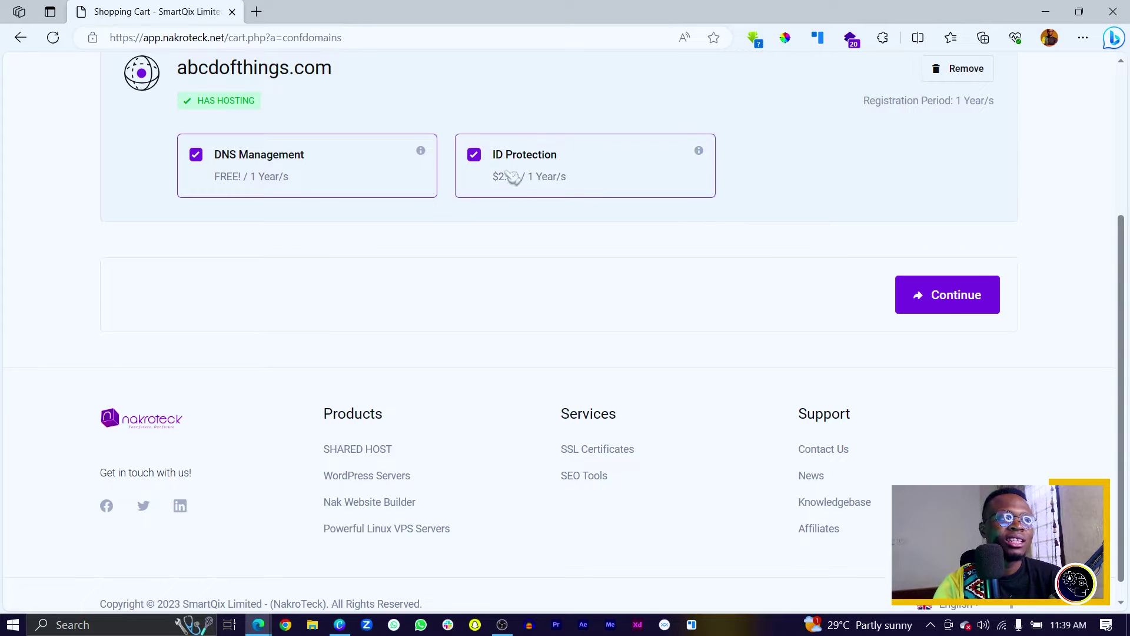
{"action": "left_click", "coordinate": [965, 304]}
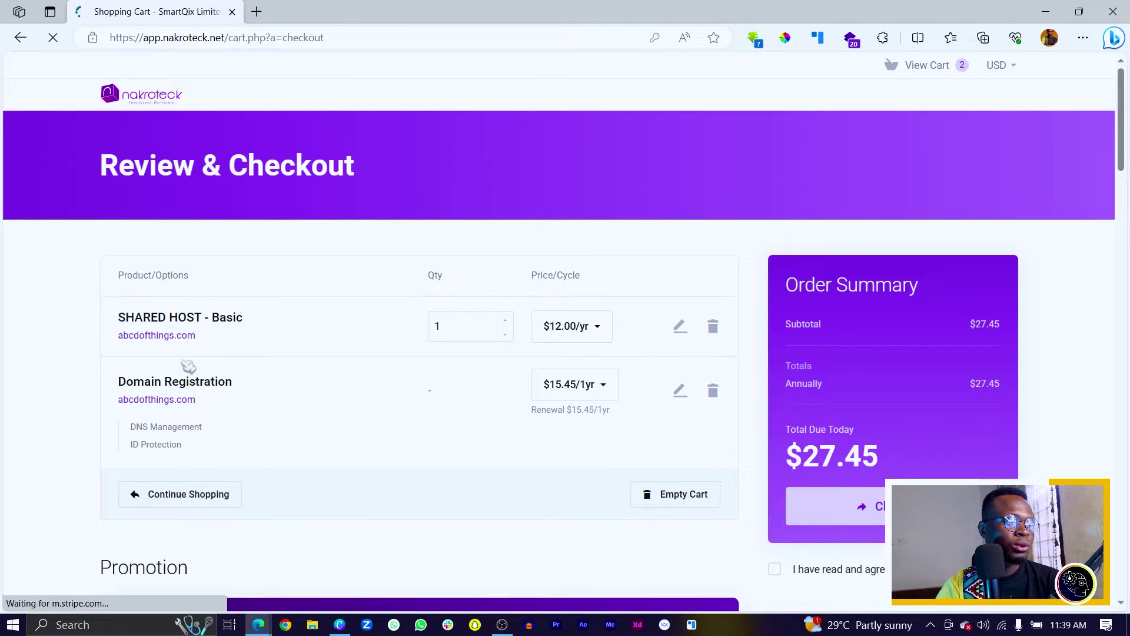
Review the $27.45 order and the Terms of Service agreement on the checkout page.
{"action": "scroll", "coordinate": [436, 406], "scroll_direction": "down", "scroll_amount": 7}
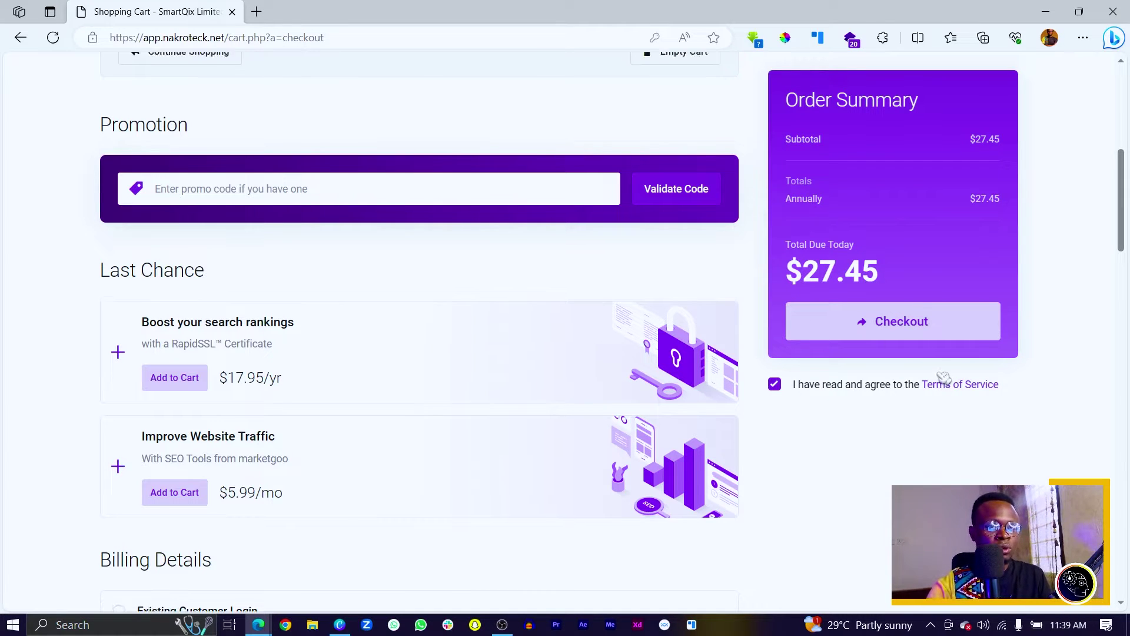
{"action": "scroll", "coordinate": [789, 322], "scroll_direction": "up", "scroll_amount": 4}
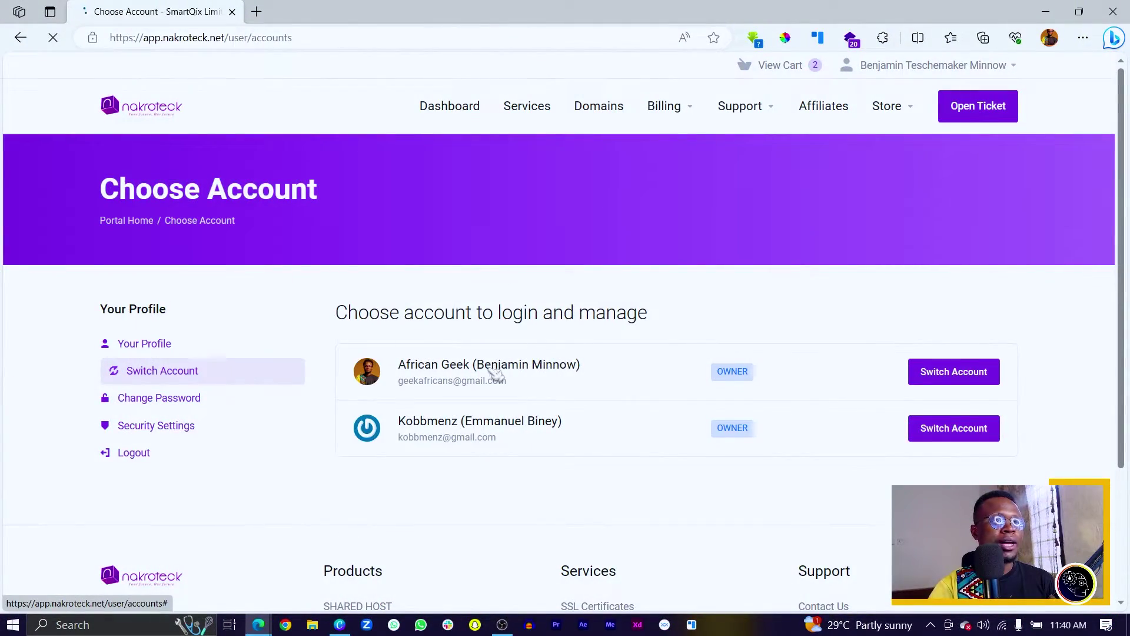
Open Product Details for SHARED HOST - Platinum and choose Log in to Plesk.
{"action": "left_click", "coordinate": [339, 624]}
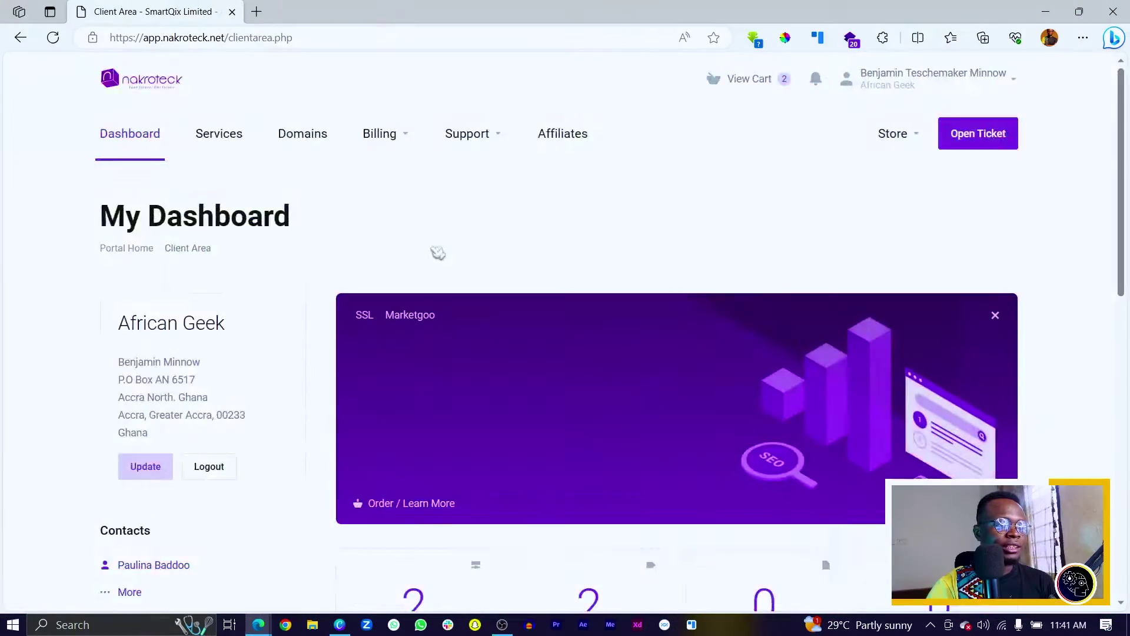
{"action": "scroll", "coordinate": [437, 254], "scroll_direction": "down", "scroll_amount": 4}
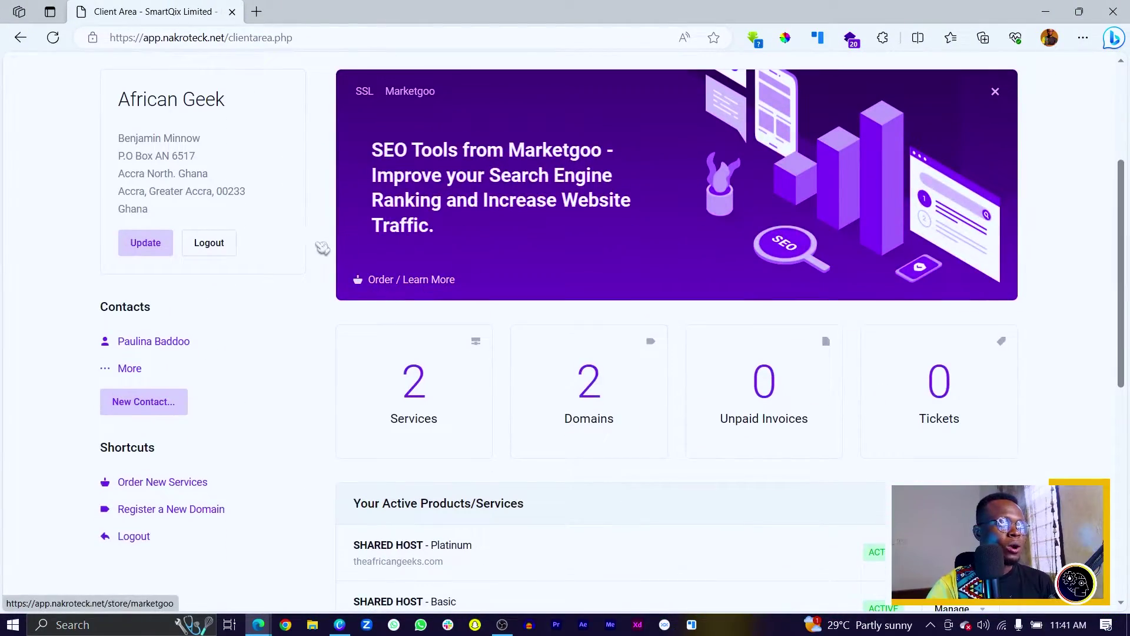
{"action": "scroll", "coordinate": [262, 232], "scroll_direction": "up", "scroll_amount": 4}
{"action": "scroll", "coordinate": [338, 219], "scroll_direction": "down", "scroll_amount": 4}
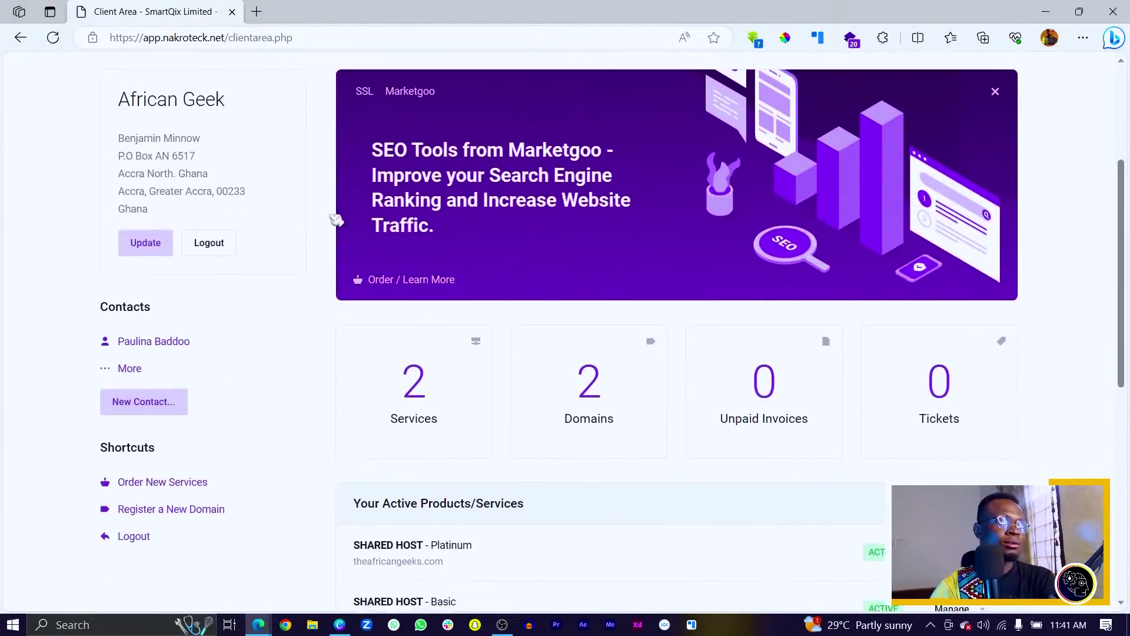
{"action": "scroll", "coordinate": [338, 226], "scroll_direction": "down", "scroll_amount": 7}
{"action": "scroll", "coordinate": [412, 248], "scroll_direction": "up", "scroll_amount": 3}
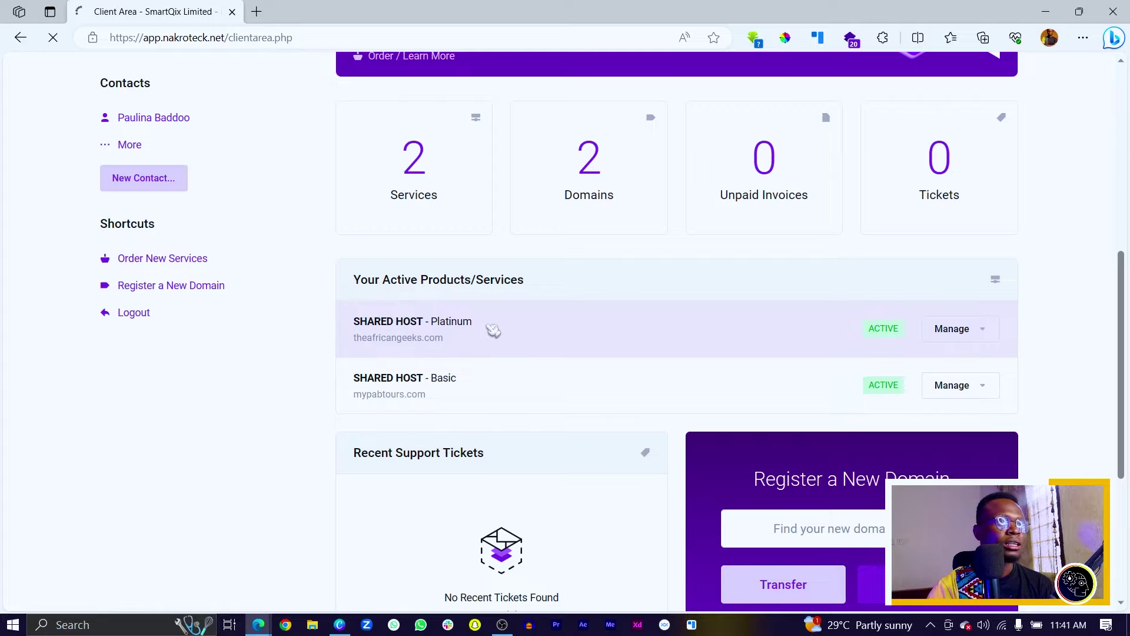
{"action": "scroll", "coordinate": [471, 301], "scroll_direction": "down", "scroll_amount": 1}
{"action": "scroll", "coordinate": [485, 290], "scroll_direction": "up", "scroll_amount": 4}
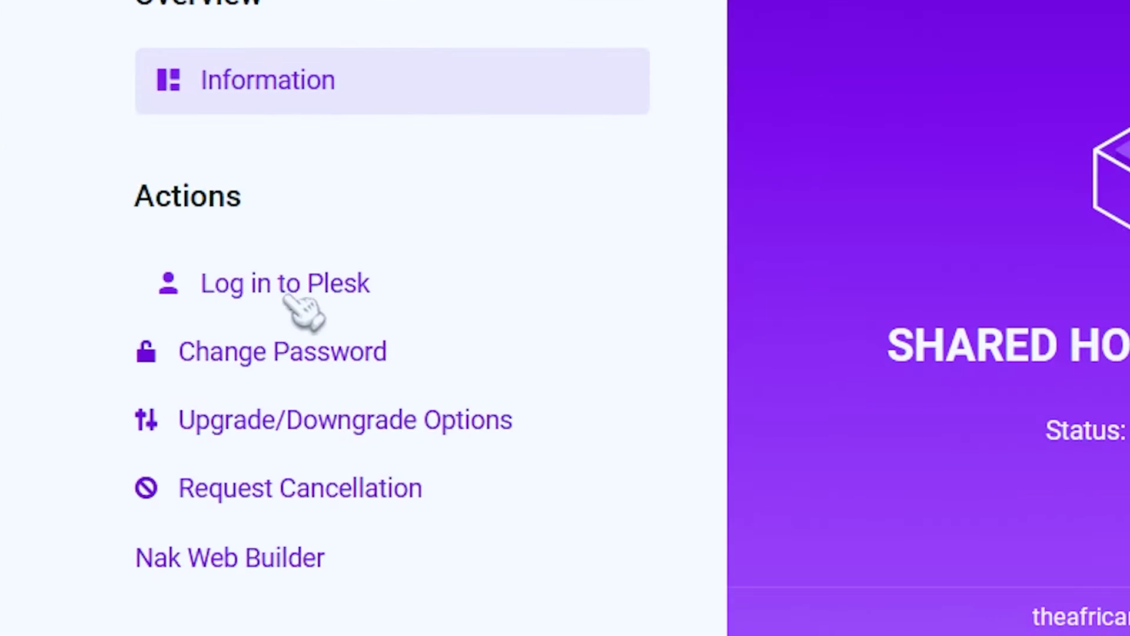
{"action": "left_click", "coordinate": [167, 416]}
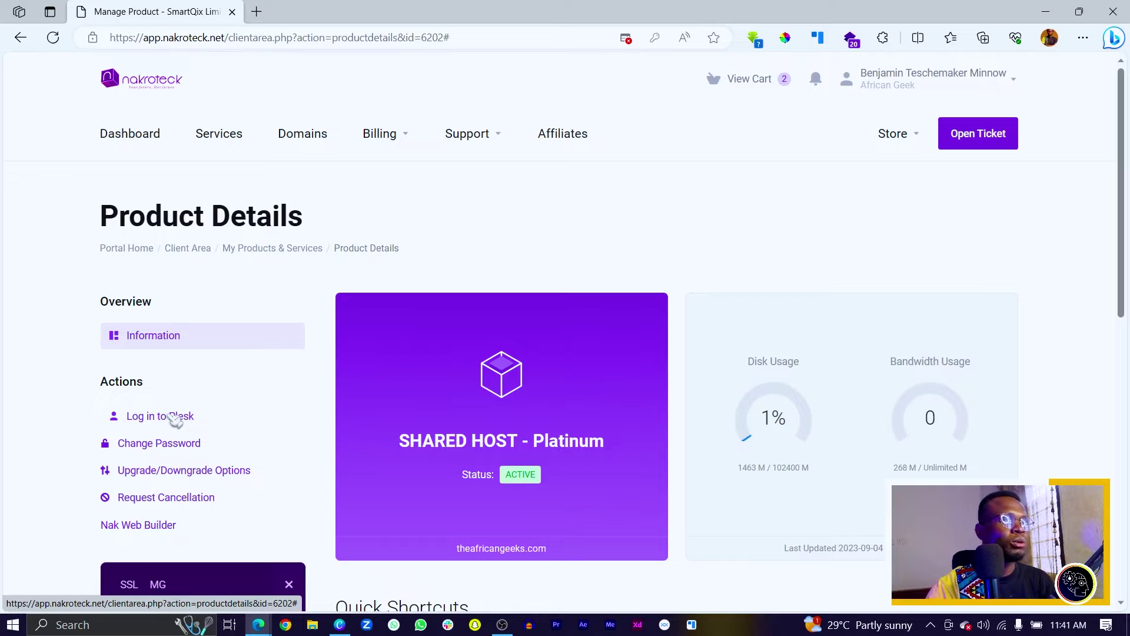
Sign in to Plesk, start Add Subdomain, and bring the Canva landing page forward.
{"action": "left_click", "coordinate": [175, 416]}
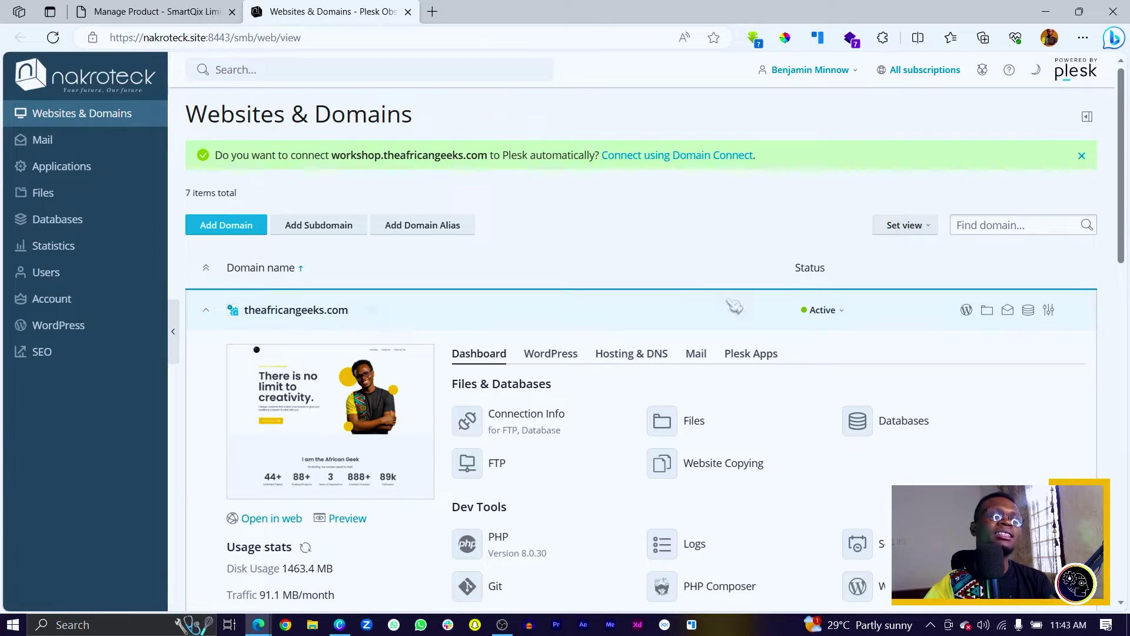
{"action": "left_click", "coordinate": [305, 228]}
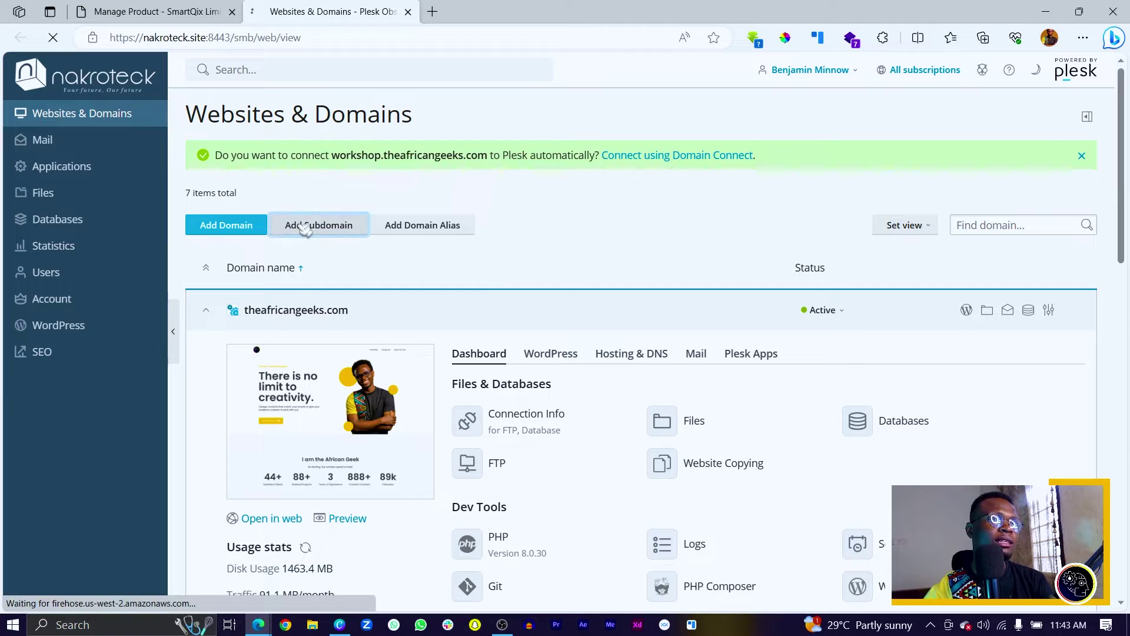
{"action": "left_click", "coordinate": [340, 624]}
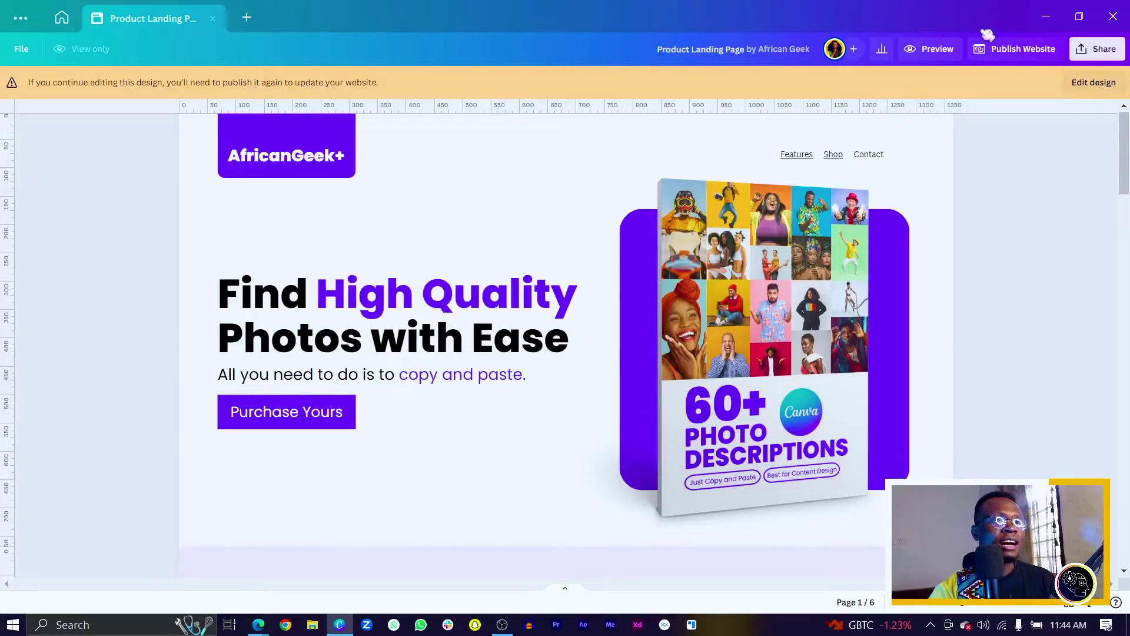
Create the subdomain 'template' under theafricangeeks.com in Plesk.
{"action": "left_click", "coordinate": [1046, 16]}
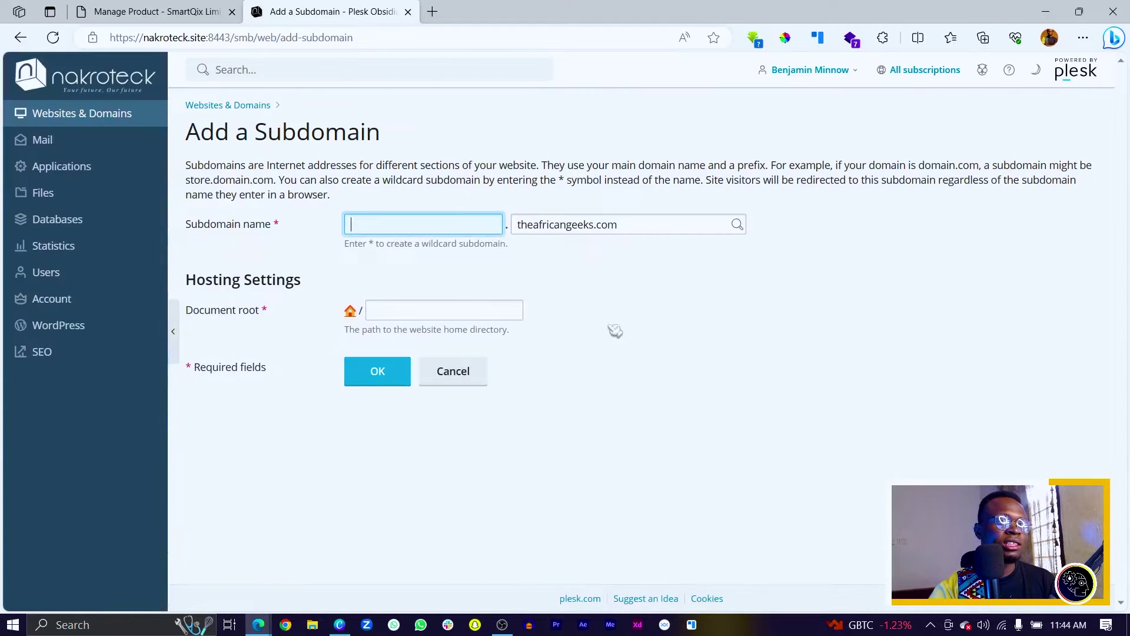
{"action": "type", "text": "template"}
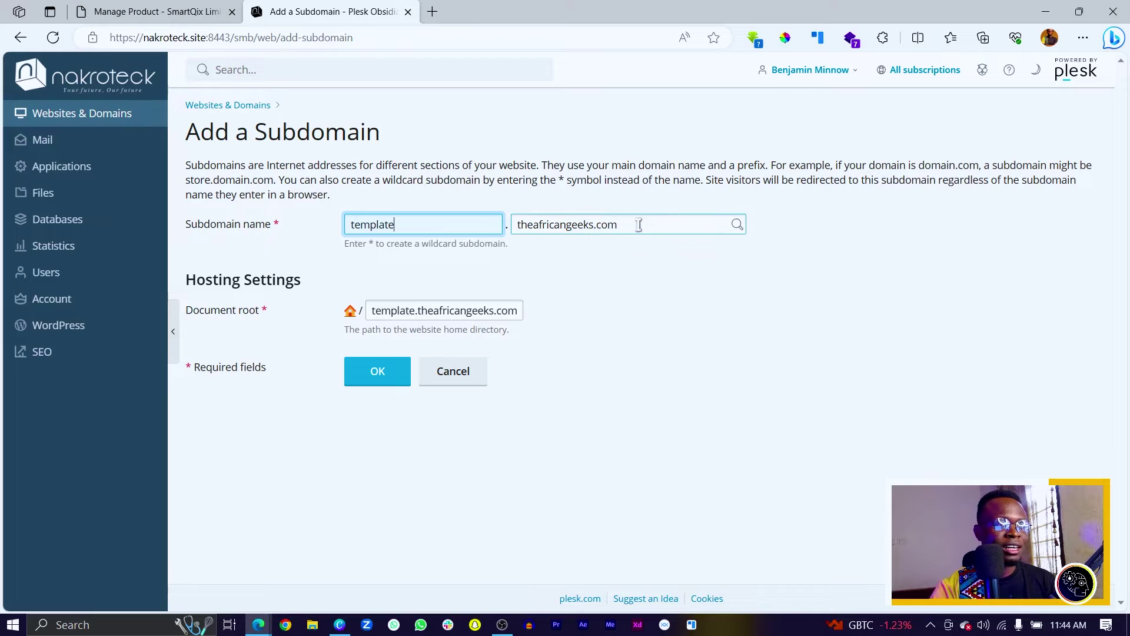
{"action": "left_click", "coordinate": [390, 378]}
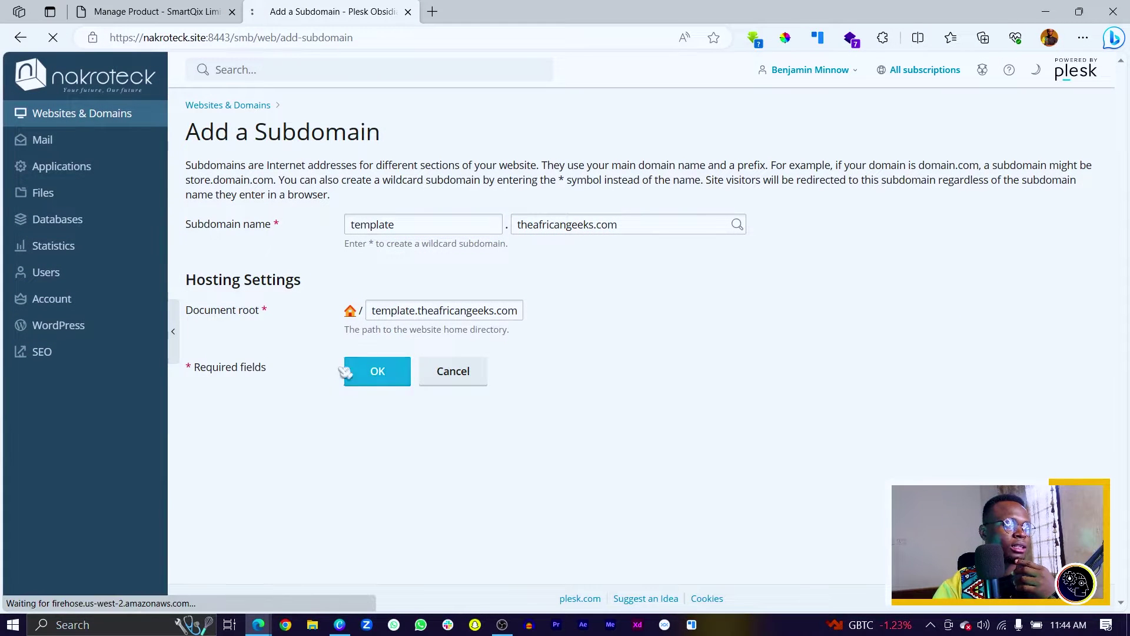
{"action": "scroll", "coordinate": [383, 383], "scroll_direction": "down", "scroll_amount": 1}
{"action": "scroll", "coordinate": [393, 393], "scroll_direction": "up", "scroll_amount": 1}
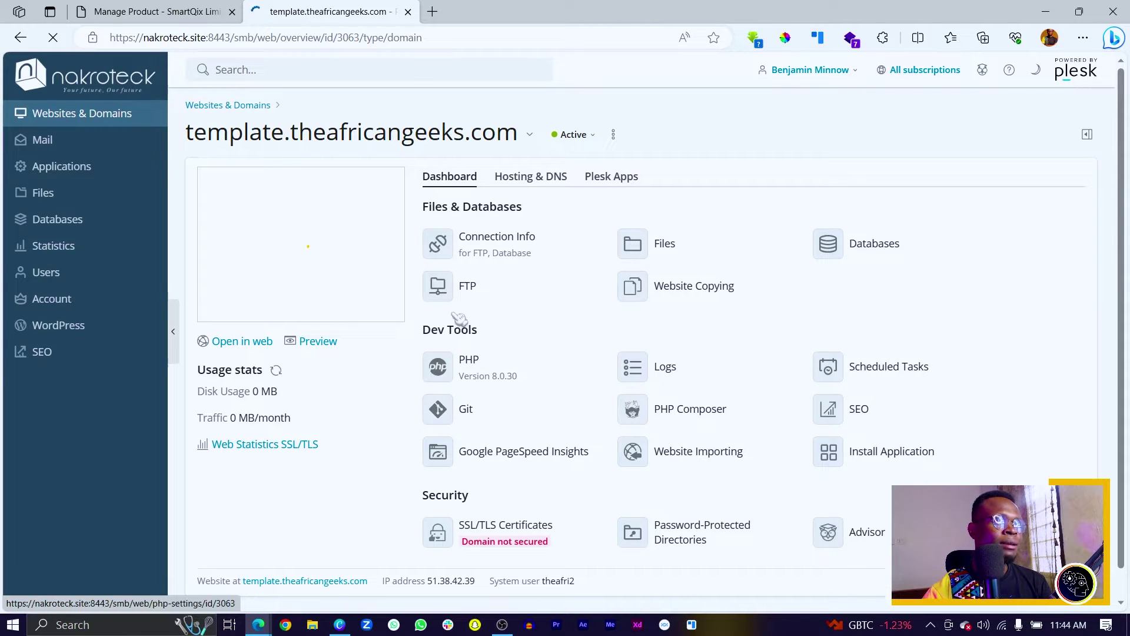
{"action": "scroll", "coordinate": [458, 321], "scroll_direction": "down", "scroll_amount": 2}
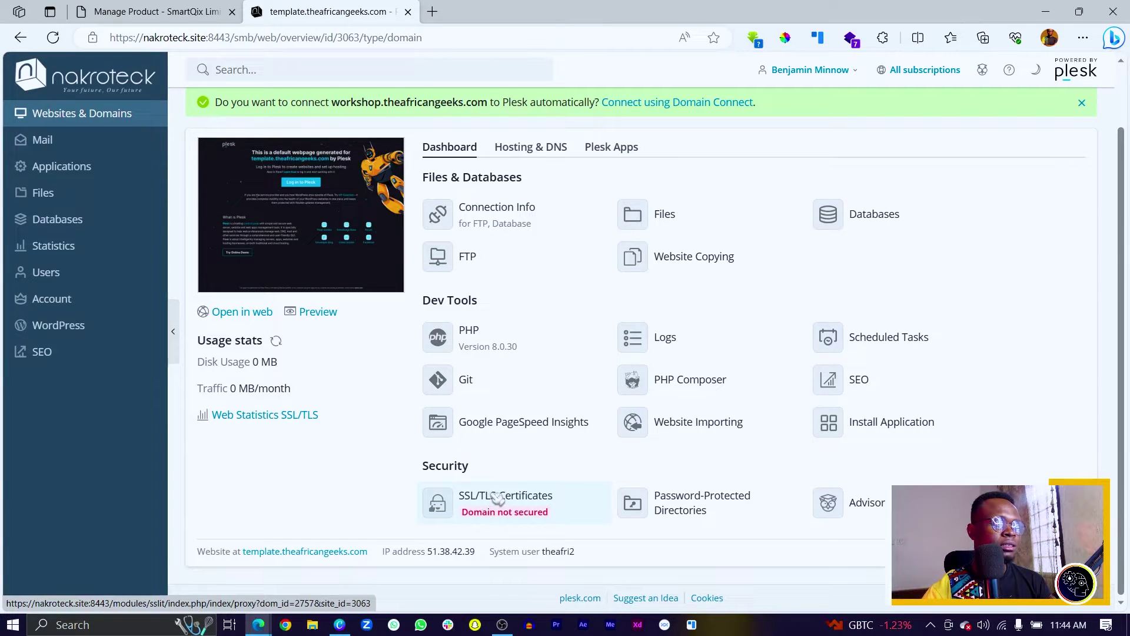
Open SSL/TLS Certificates for template.theafricangeeks.com to find the Let's Encrypt option.
{"action": "left_click", "coordinate": [517, 502]}
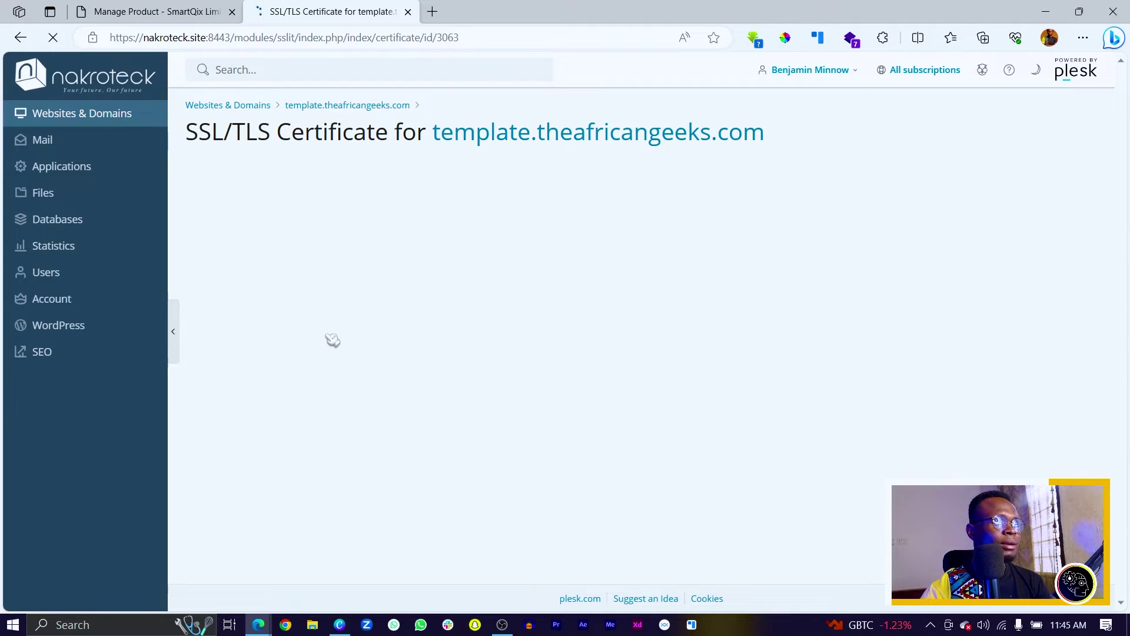
{"action": "scroll", "coordinate": [335, 351], "scroll_direction": "down", "scroll_amount": 6}
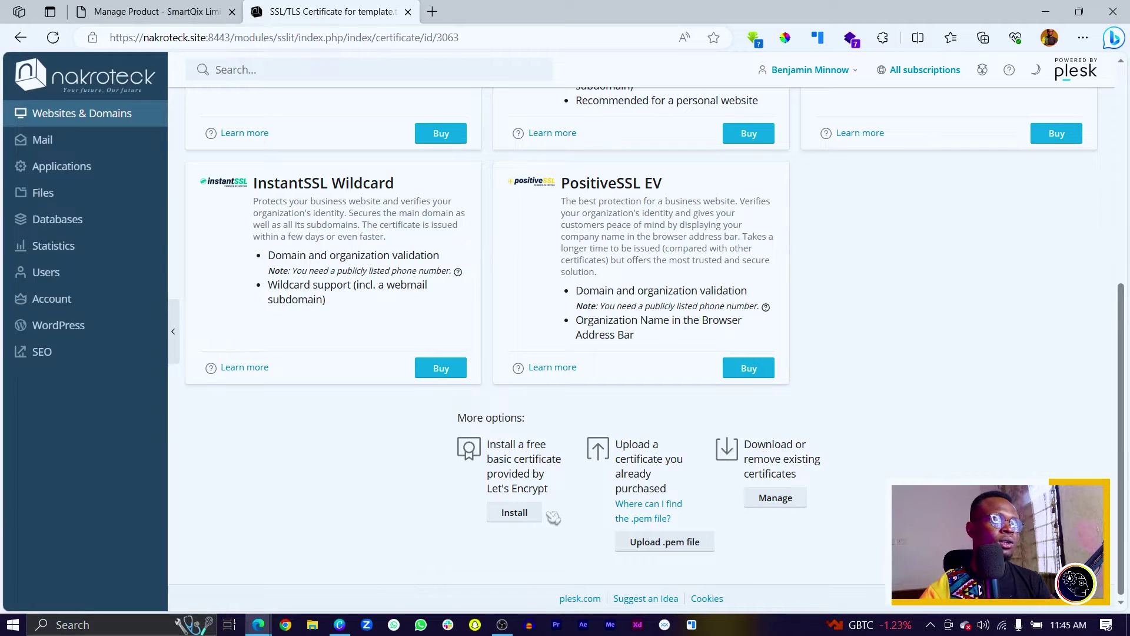
Request a free Let's Encrypt certificate covering www and wildcard, then retry validation.
{"action": "left_click", "coordinate": [515, 513]}
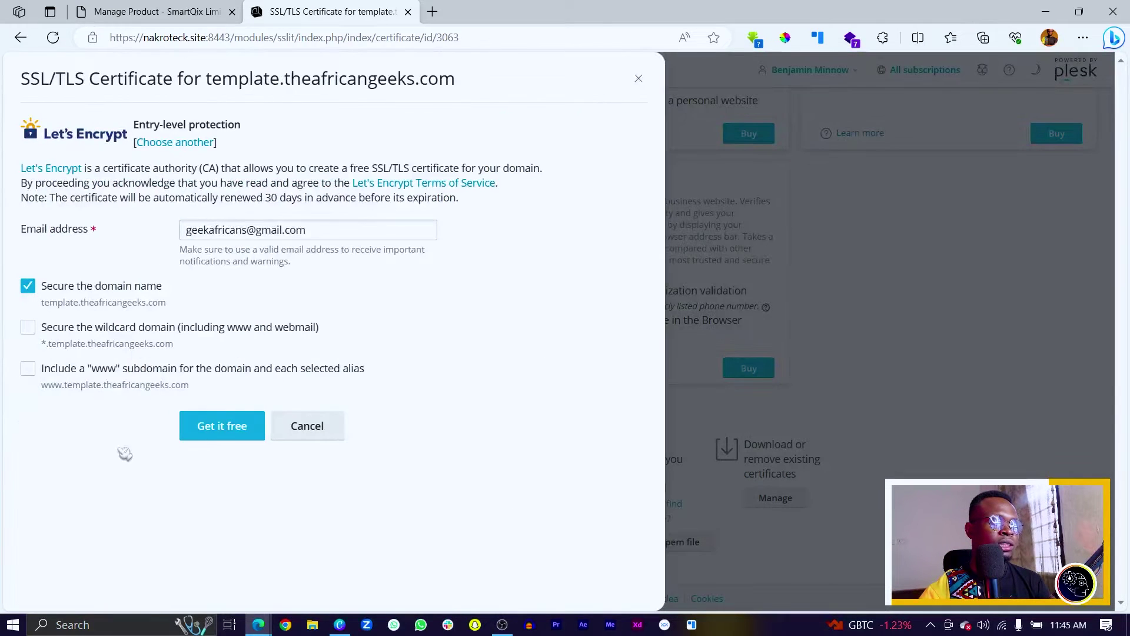
{"action": "left_click", "coordinate": [28, 369]}
{"action": "left_click", "coordinate": [27, 327]}
{"action": "left_click", "coordinate": [217, 425]}
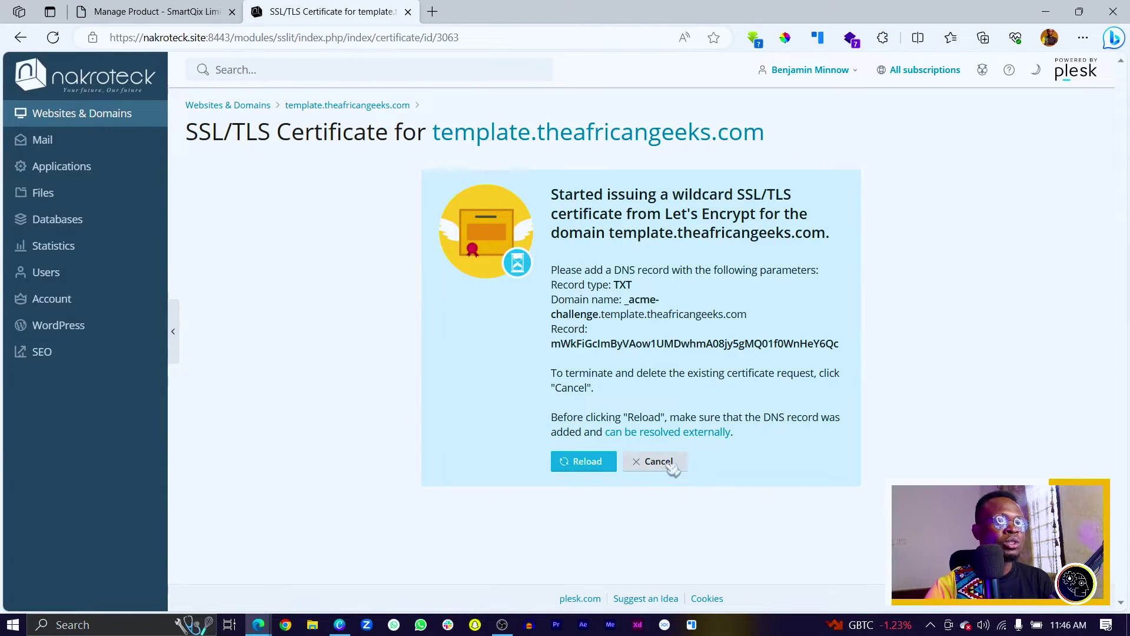
{"action": "left_click", "coordinate": [593, 462]}
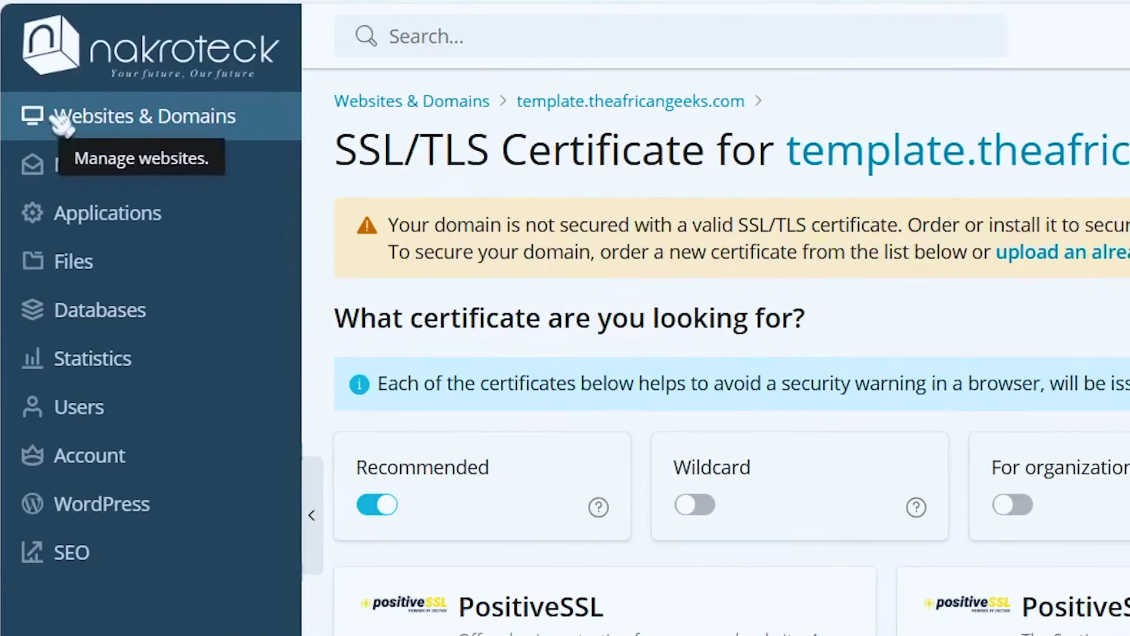
Go from Websites & Domains through theafricangeeks.com to the template subdomain's Hosting & DNS > DNS settings.
{"action": "left_click", "coordinate": [55, 120]}
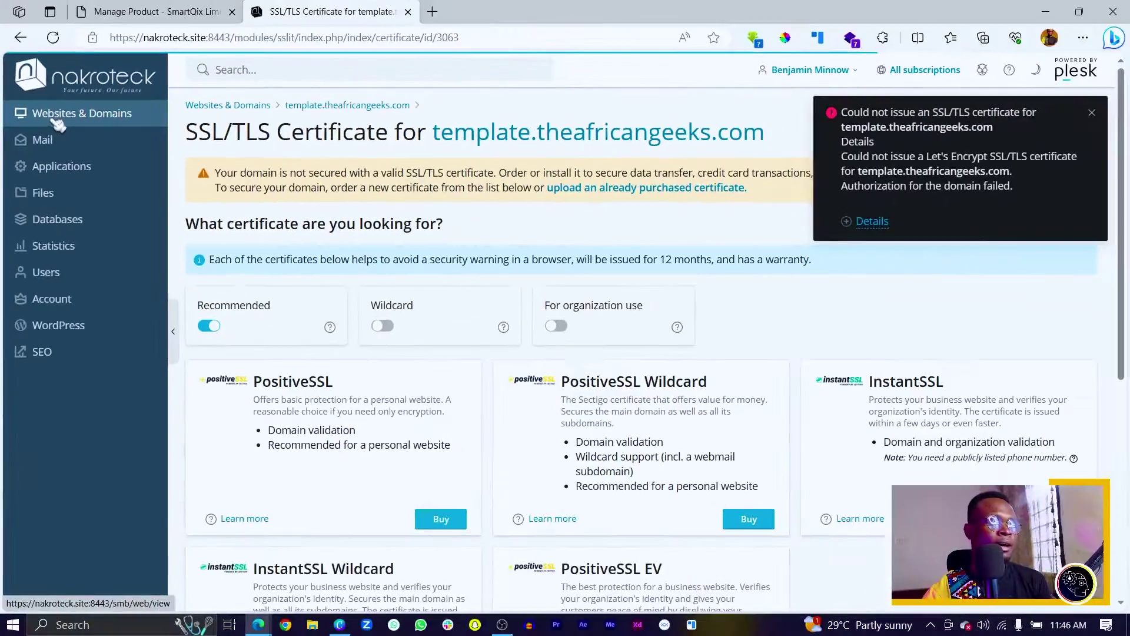
{"action": "left_click", "coordinate": [207, 269]}
{"action": "left_click", "coordinate": [209, 270]}
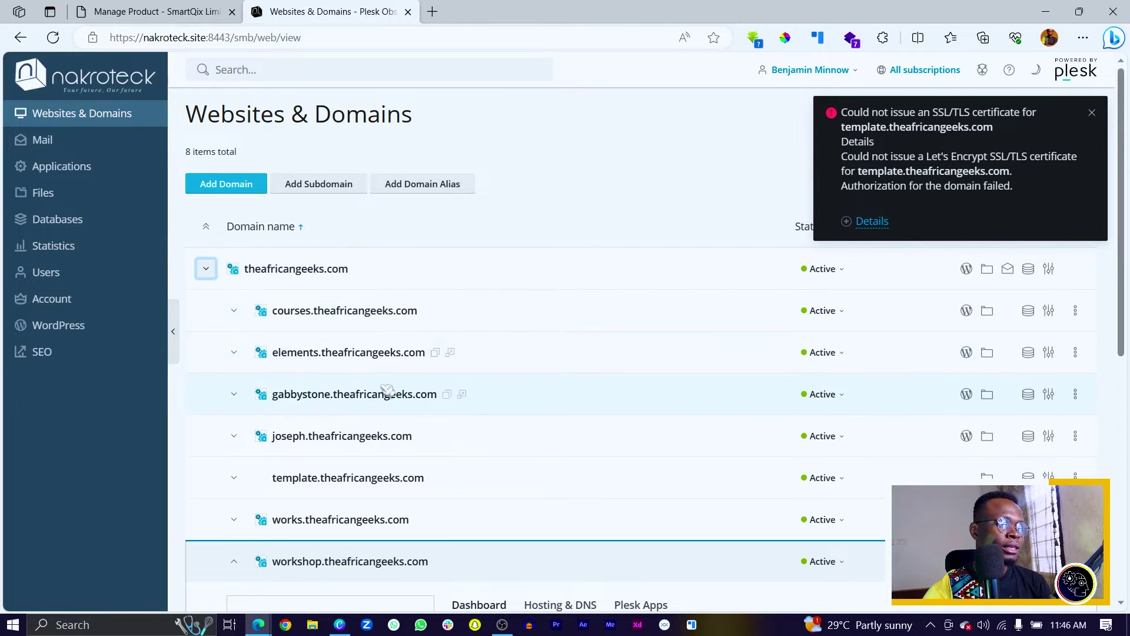
{"action": "left_click", "coordinate": [330, 560]}
{"action": "scroll", "coordinate": [307, 280], "scroll_direction": "down", "scroll_amount": 7}
{"action": "scroll", "coordinate": [307, 281], "scroll_direction": "up", "scroll_amount": 7}
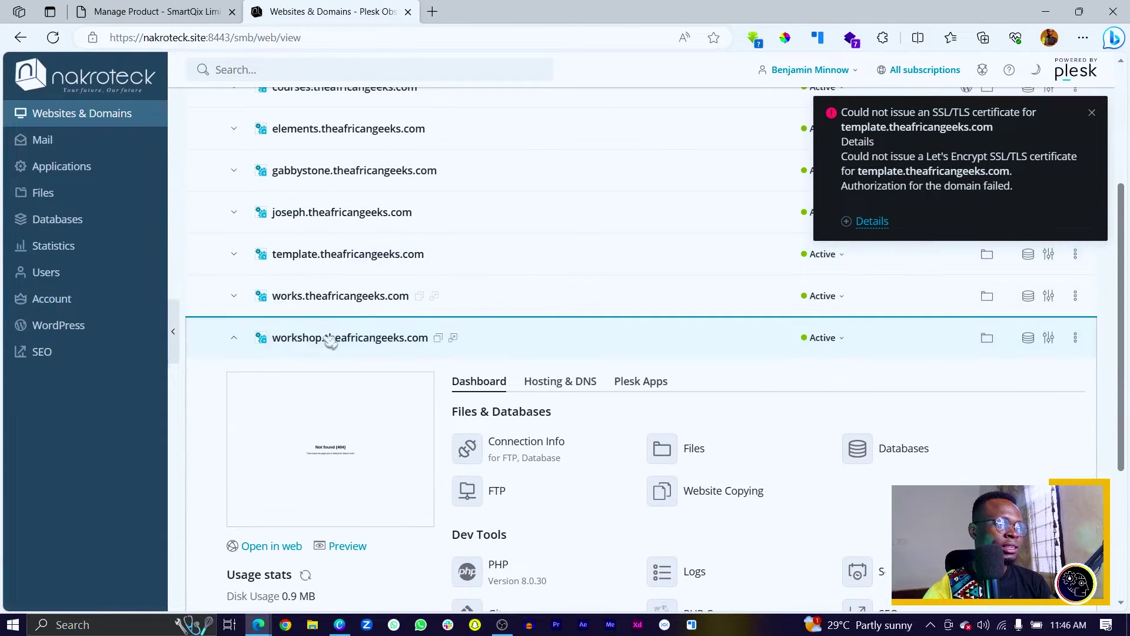
{"action": "scroll", "coordinate": [346, 363], "scroll_direction": "up", "scroll_amount": 1}
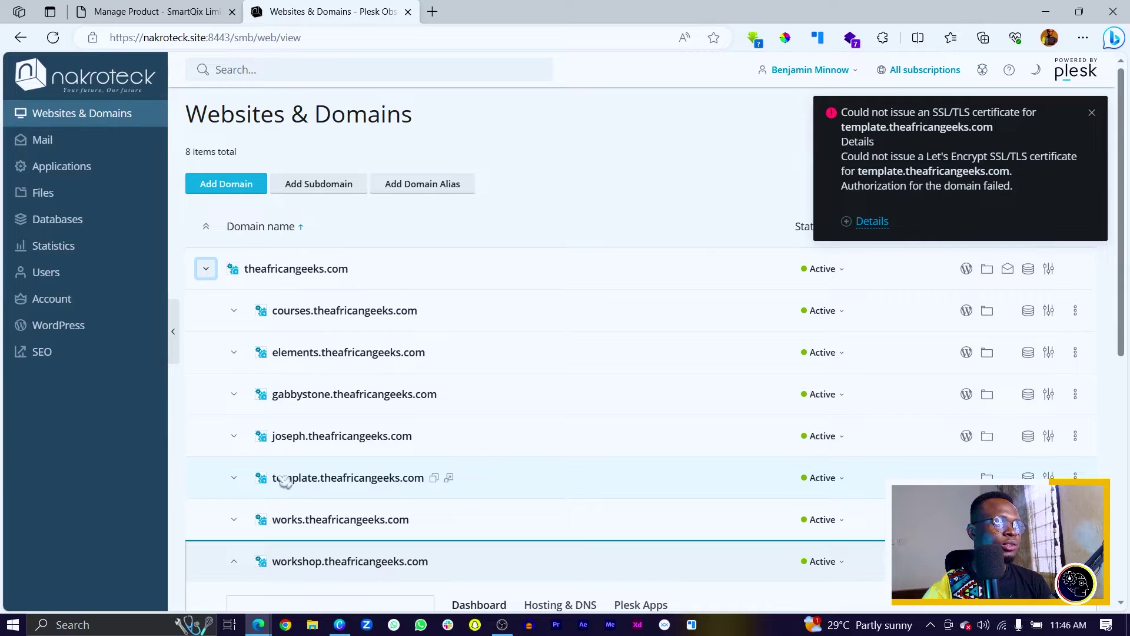
{"action": "left_click", "coordinate": [368, 478]}
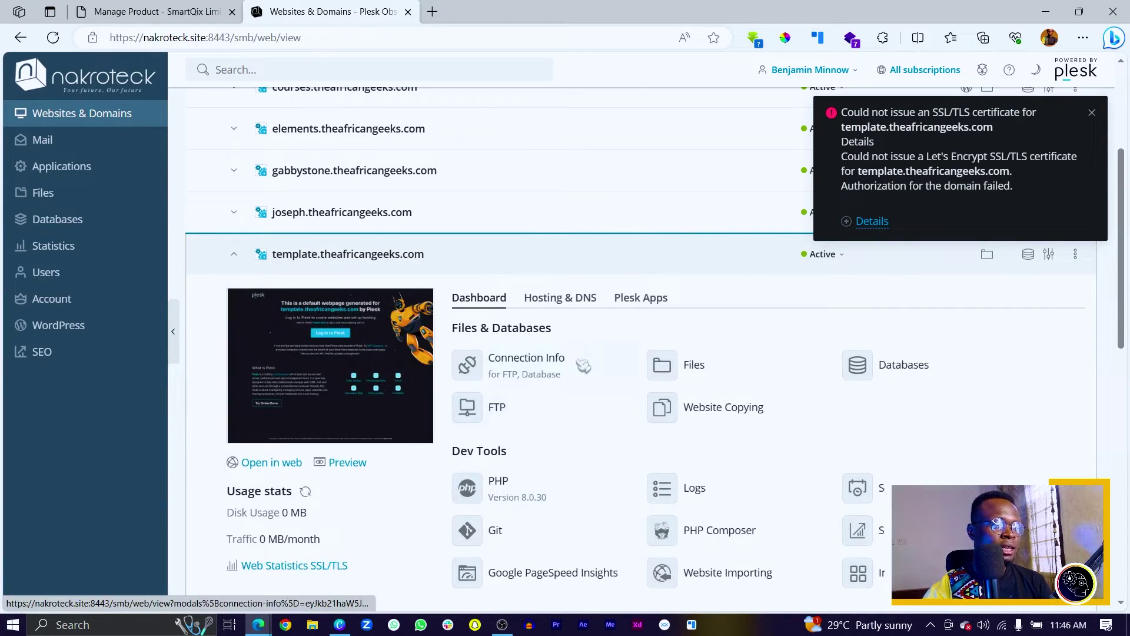
{"action": "left_click", "coordinate": [562, 300]}
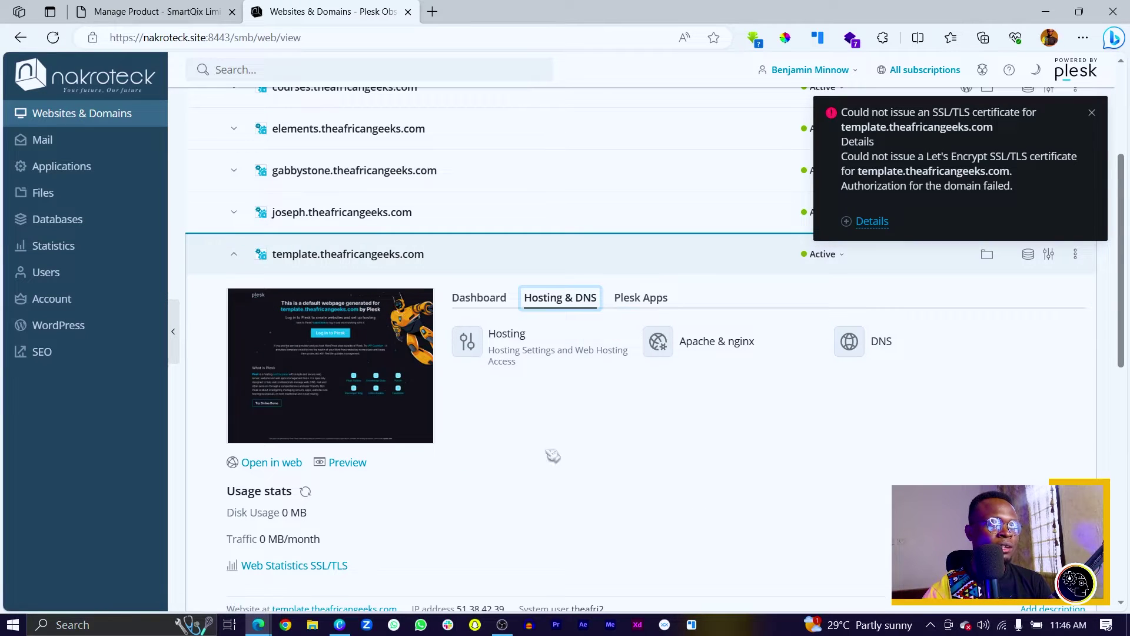
{"action": "left_click", "coordinate": [855, 344]}
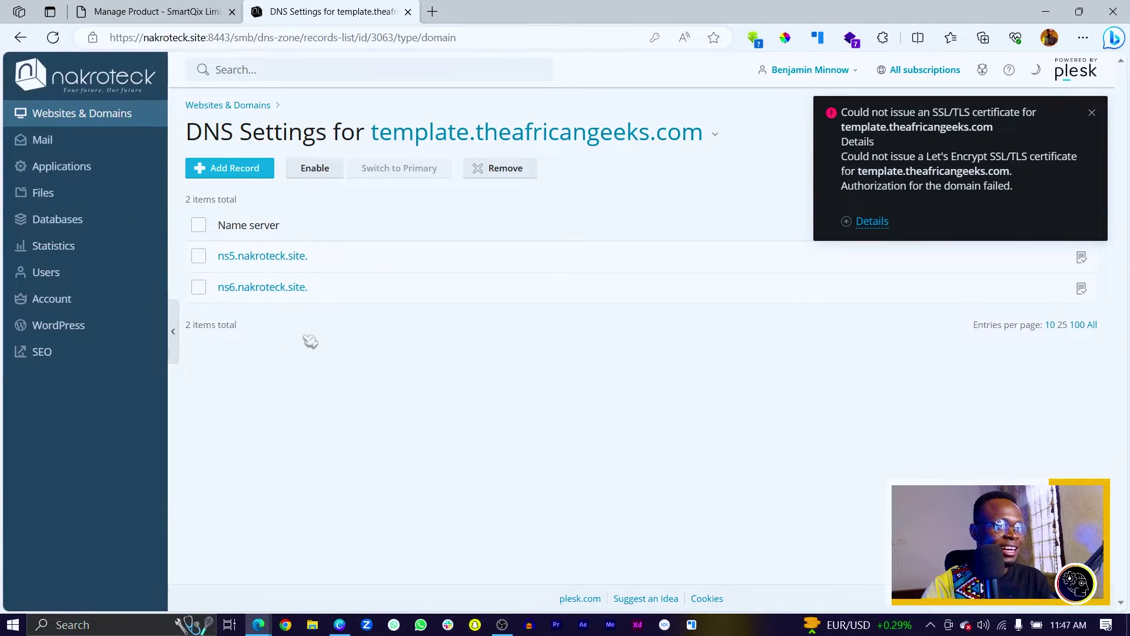
Select all entries and enable the local DNS zone to show its 14 records, then return to Canva.
{"action": "left_click", "coordinate": [198, 225]}
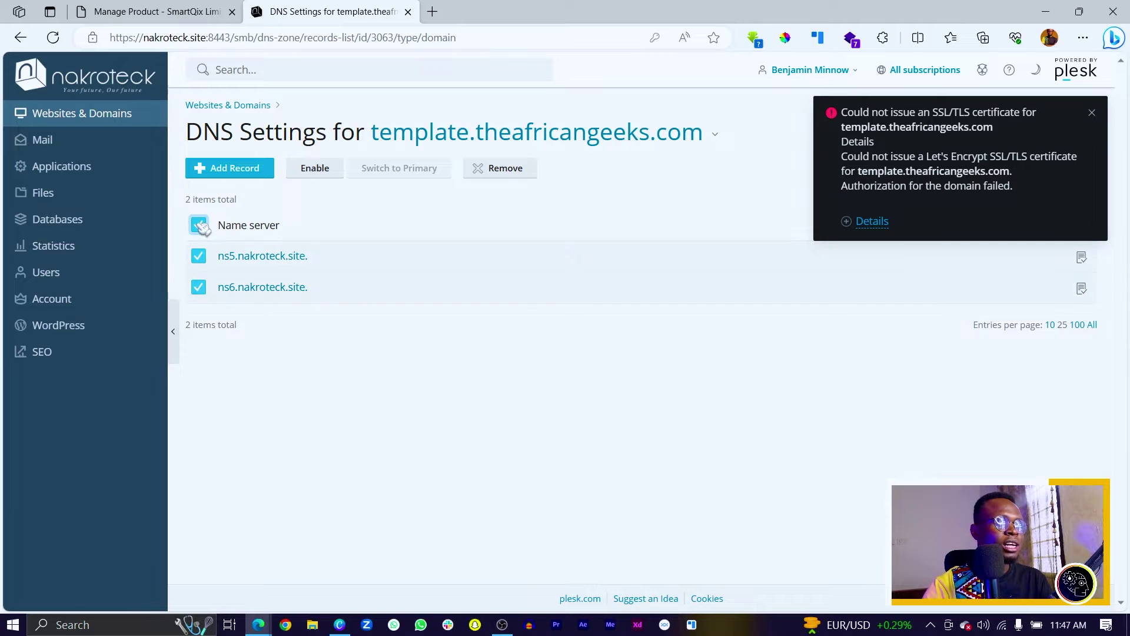
{"action": "left_click", "coordinate": [315, 171]}
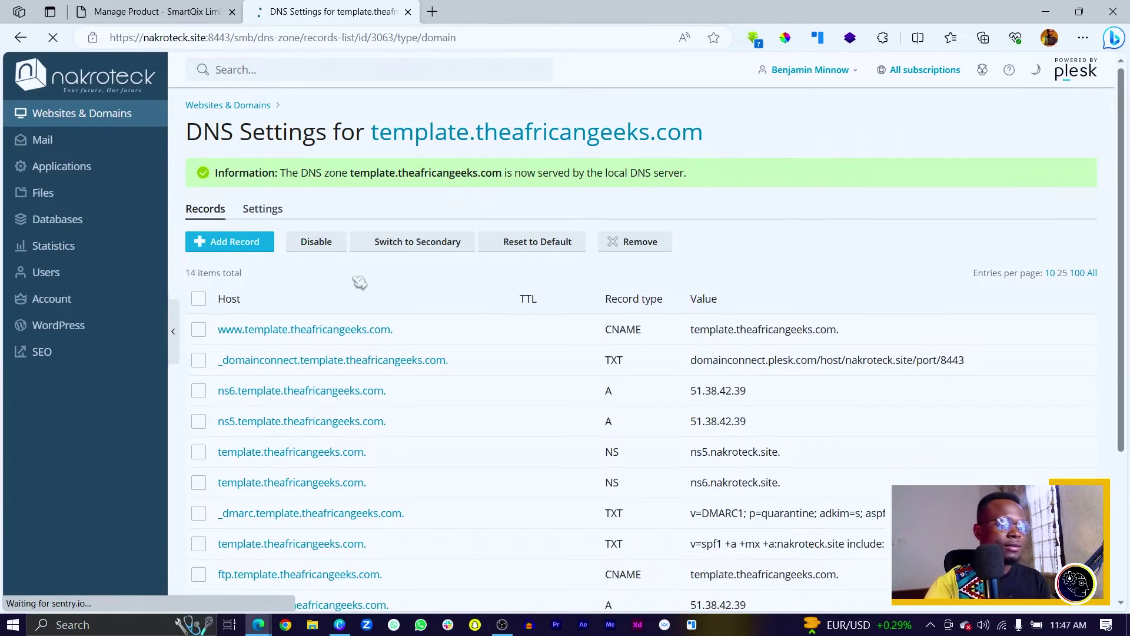
{"action": "scroll", "coordinate": [495, 358], "scroll_direction": "down", "scroll_amount": 3}
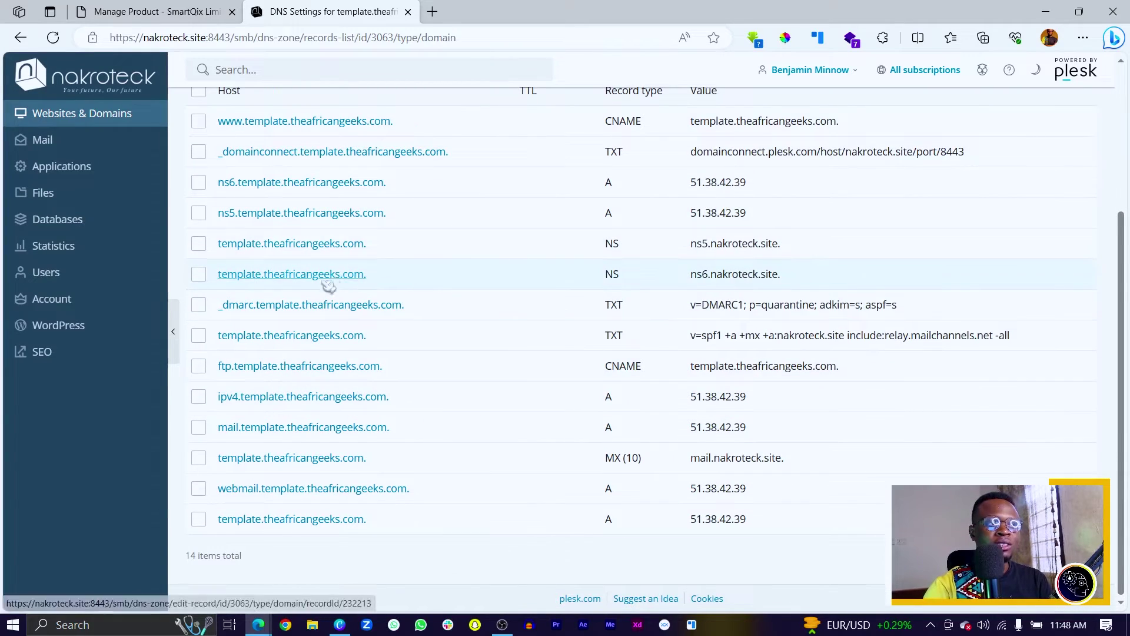
{"action": "left_click", "coordinate": [340, 624]}
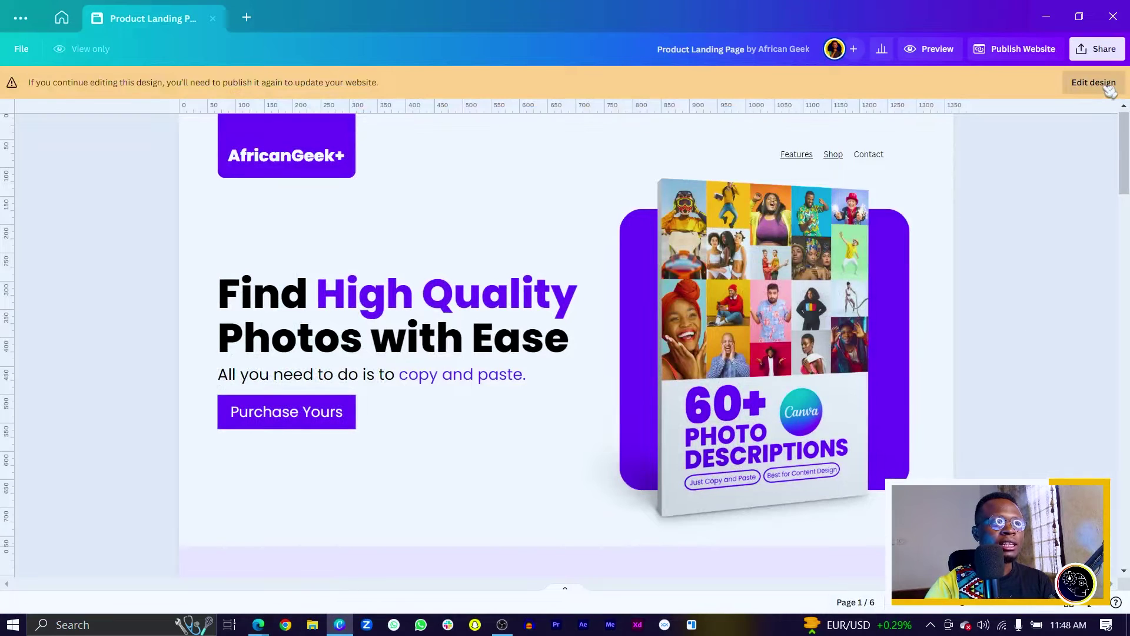
Unlock the design, open Publish Website, change Publish to, and choose to use your own domain.
{"action": "left_click", "coordinate": [1110, 85]}
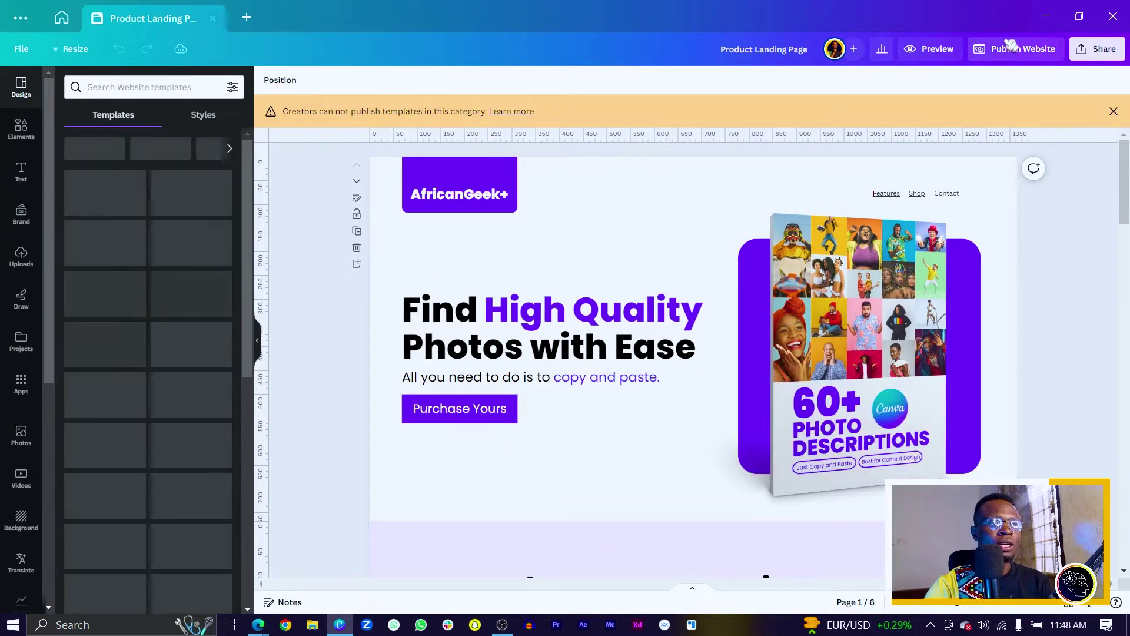
{"action": "left_click", "coordinate": [1011, 48]}
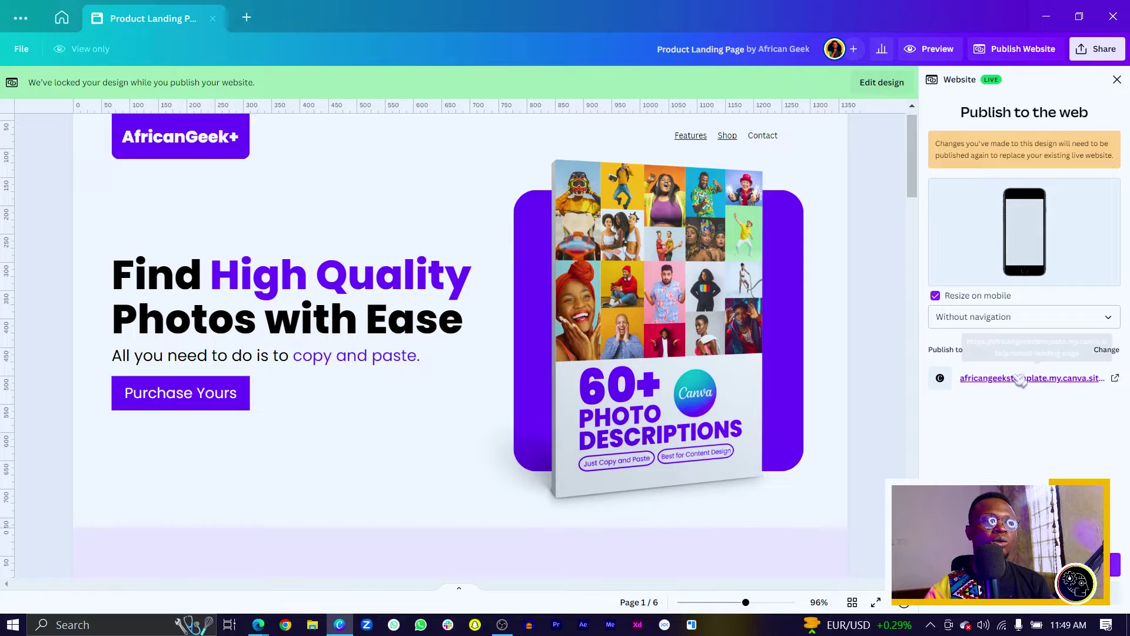
{"action": "left_click", "coordinate": [1107, 354]}
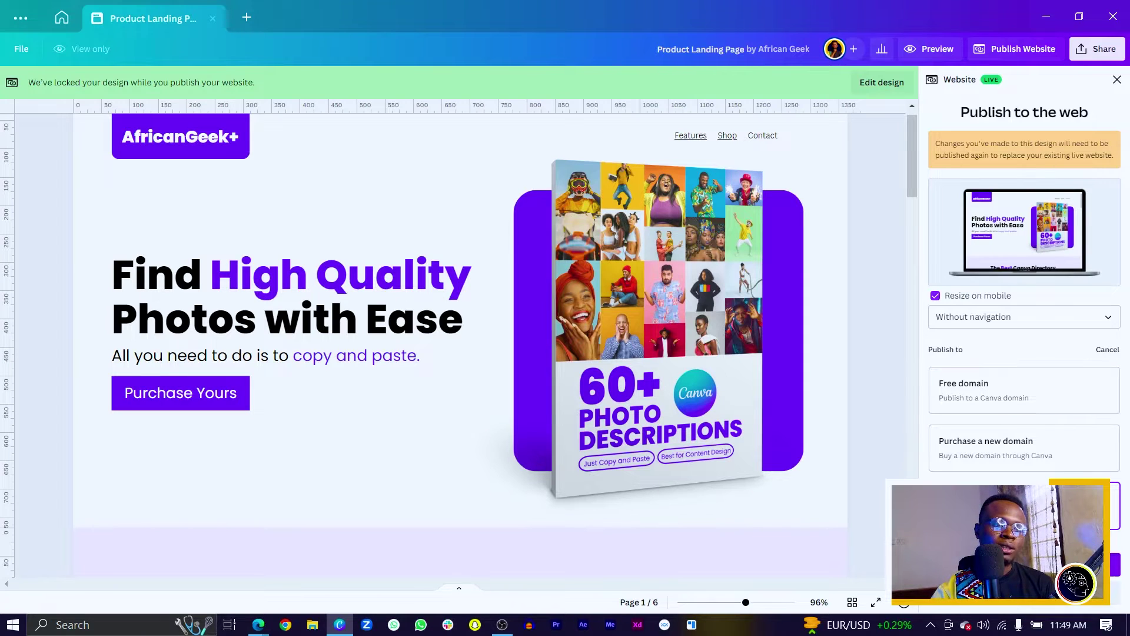
{"action": "left_click", "coordinate": [1025, 506]}
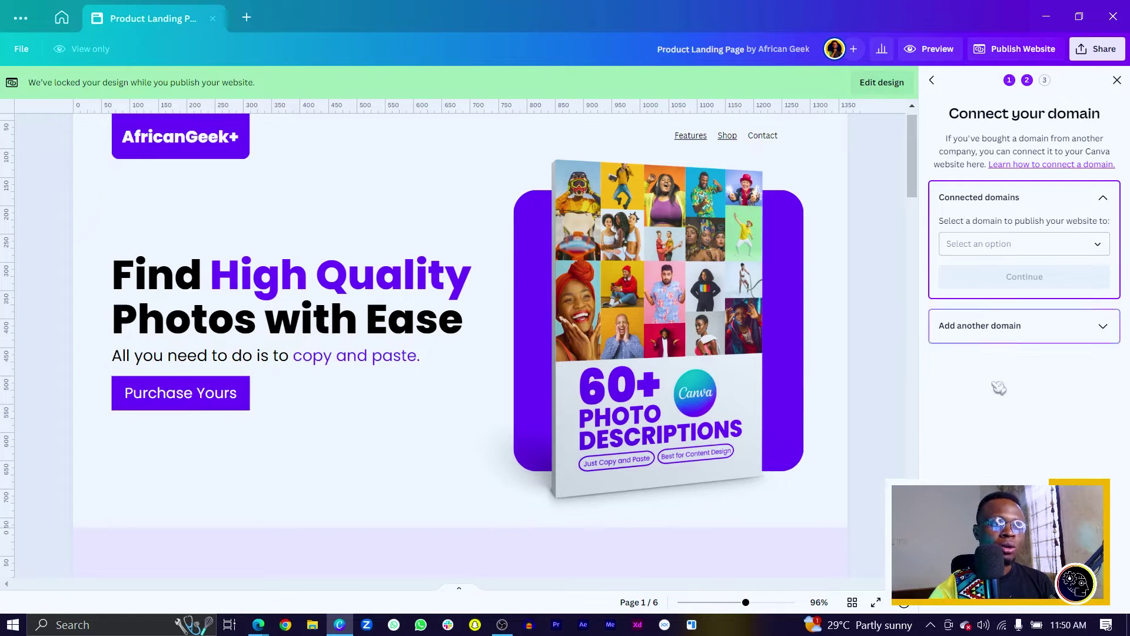
Replace the wrongly pasted address with template.theafricangeeks.com under Add another domain and submit it.
{"action": "left_click", "coordinate": [989, 333]}
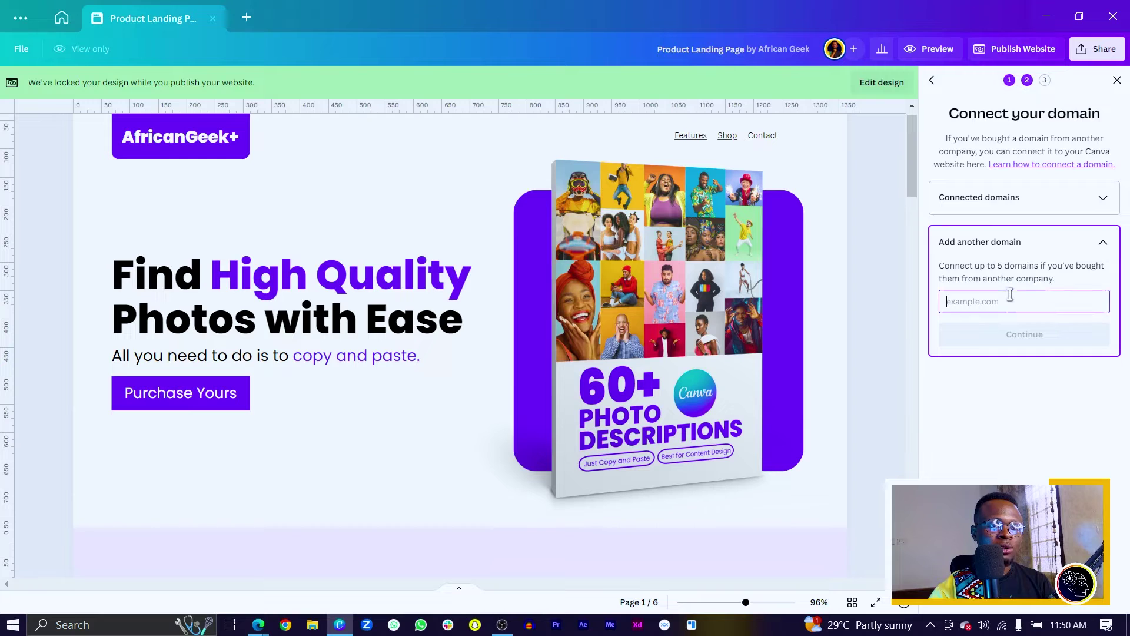
{"action": "key", "text": "ctrl+v"}
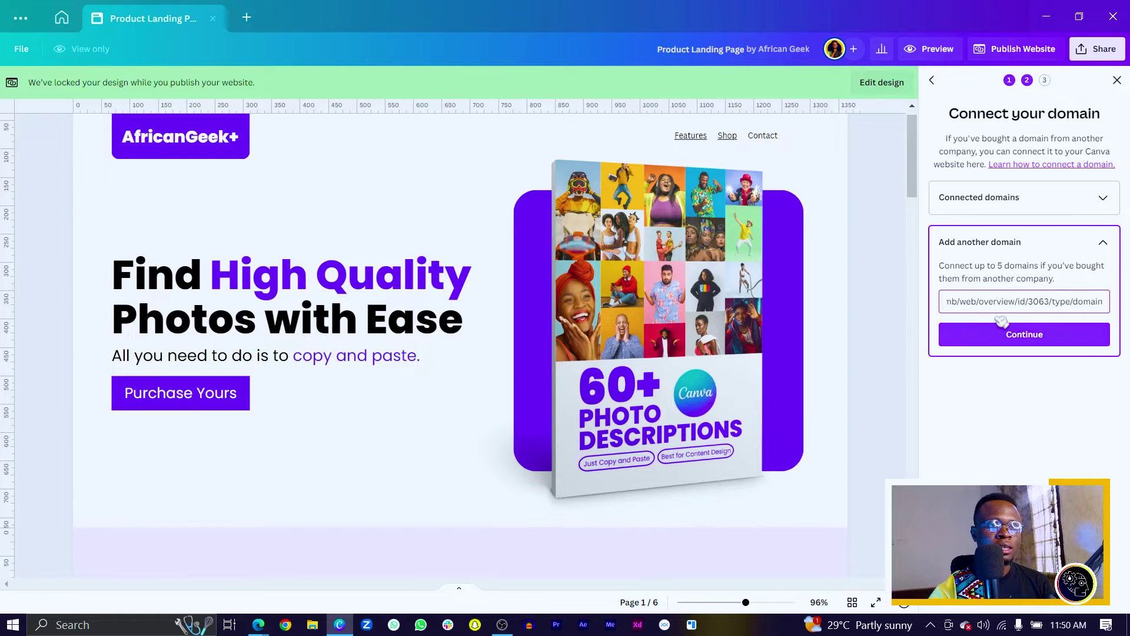
{"action": "key", "text": "BackSpace"}
{"action": "key", "text": "ctrl+a"}
{"action": "type", "text": "t"}
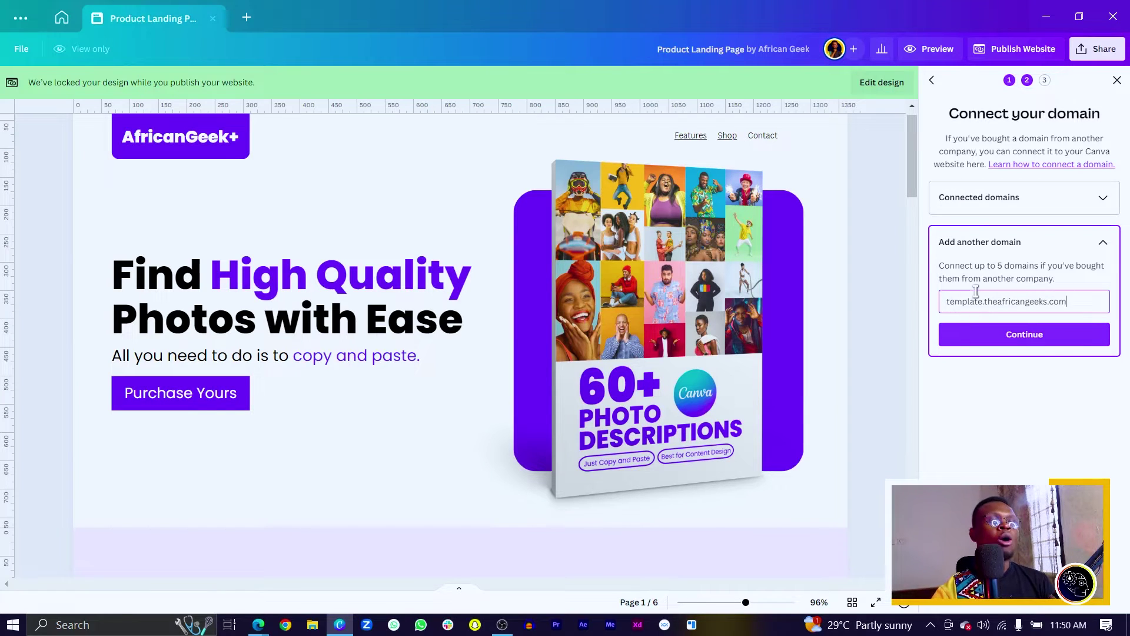
{"action": "left_click", "coordinate": [1001, 334]}
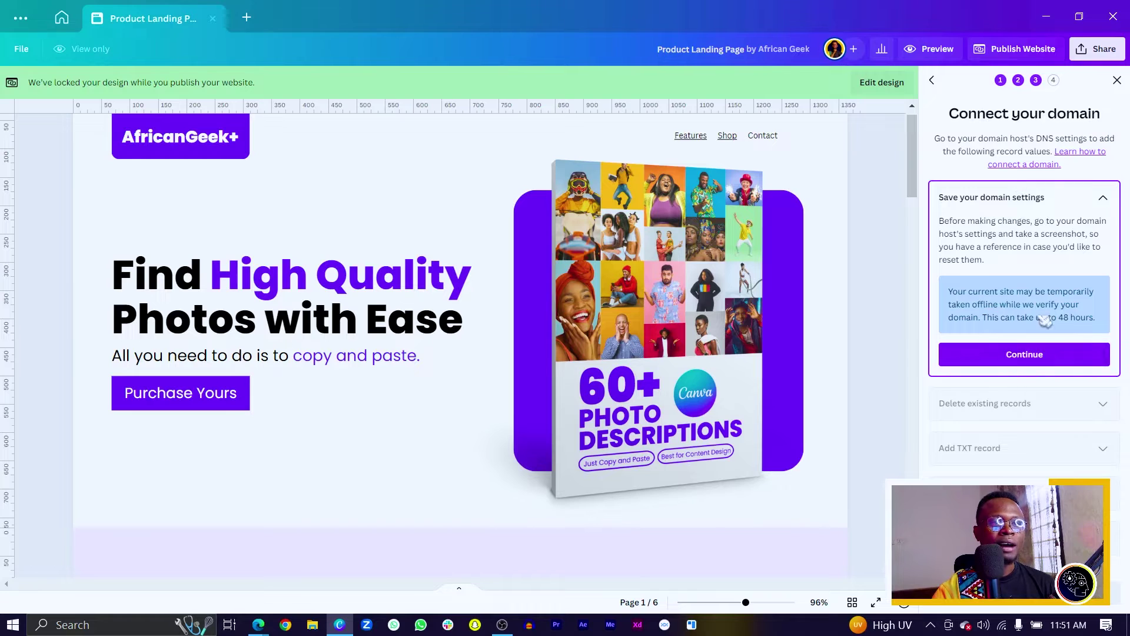
Confirm the saved domain settings and shrink Canva to sit beside the browser's DNS page.
{"action": "left_click", "coordinate": [1029, 357]}
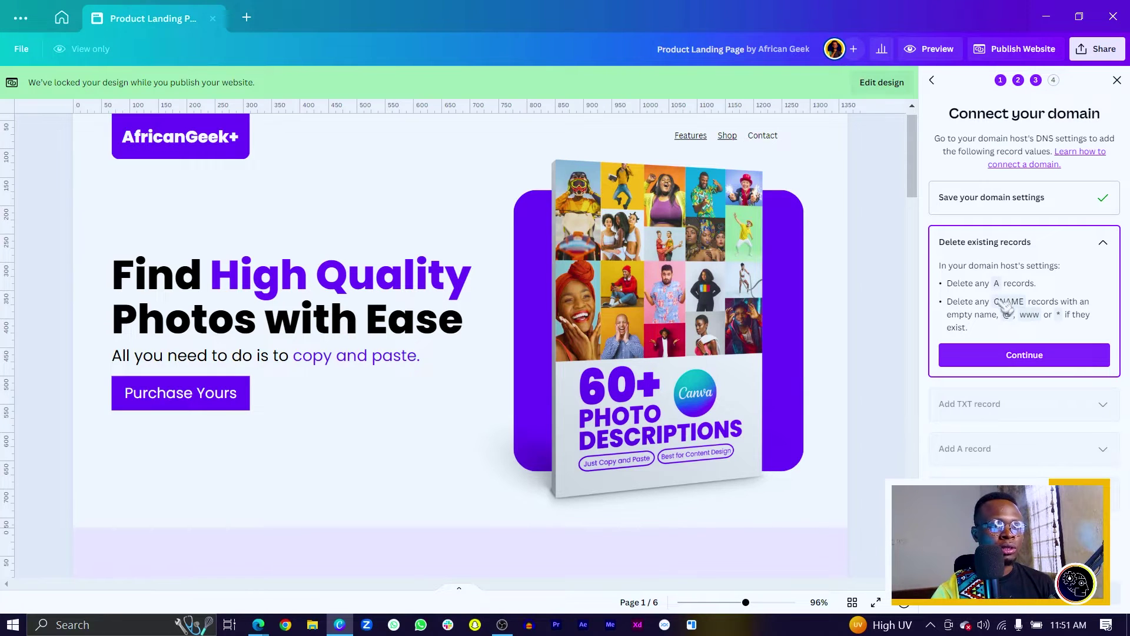
{"action": "left_click_drag", "start_coordinate": [606, 25], "coordinate": [0, 194]}
{"action": "left_click", "coordinate": [761, 10]}
Maximize the browser showing the template.theafricangeeks.com DNS records.
{"action": "left_click", "coordinate": [686, 283]}
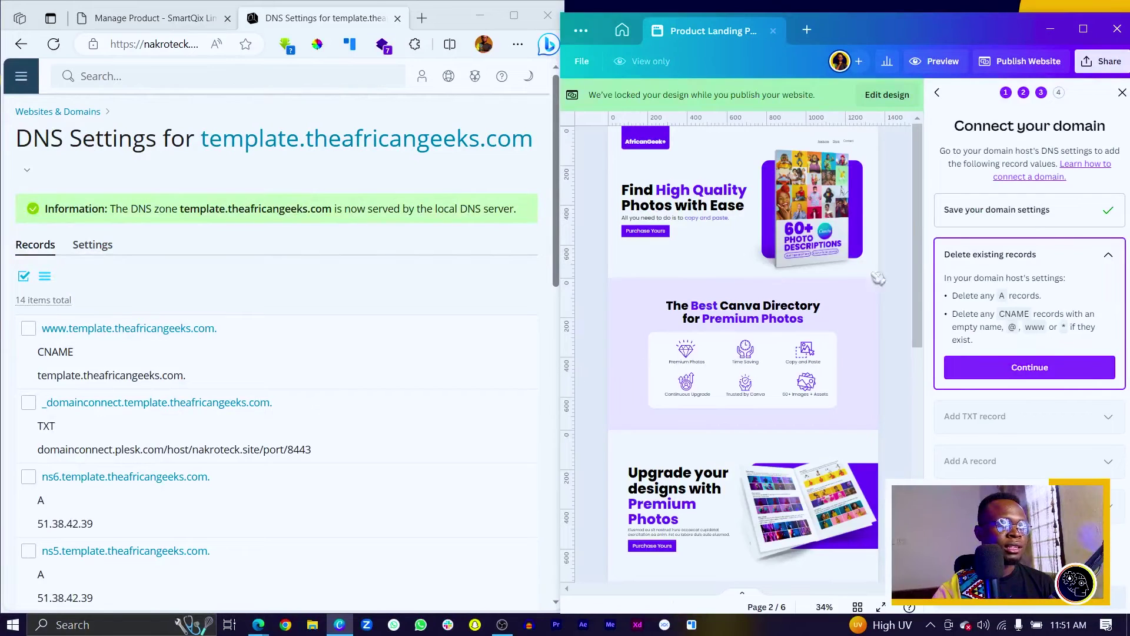
{"action": "scroll", "coordinate": [317, 391], "scroll_direction": "down", "scroll_amount": 3}
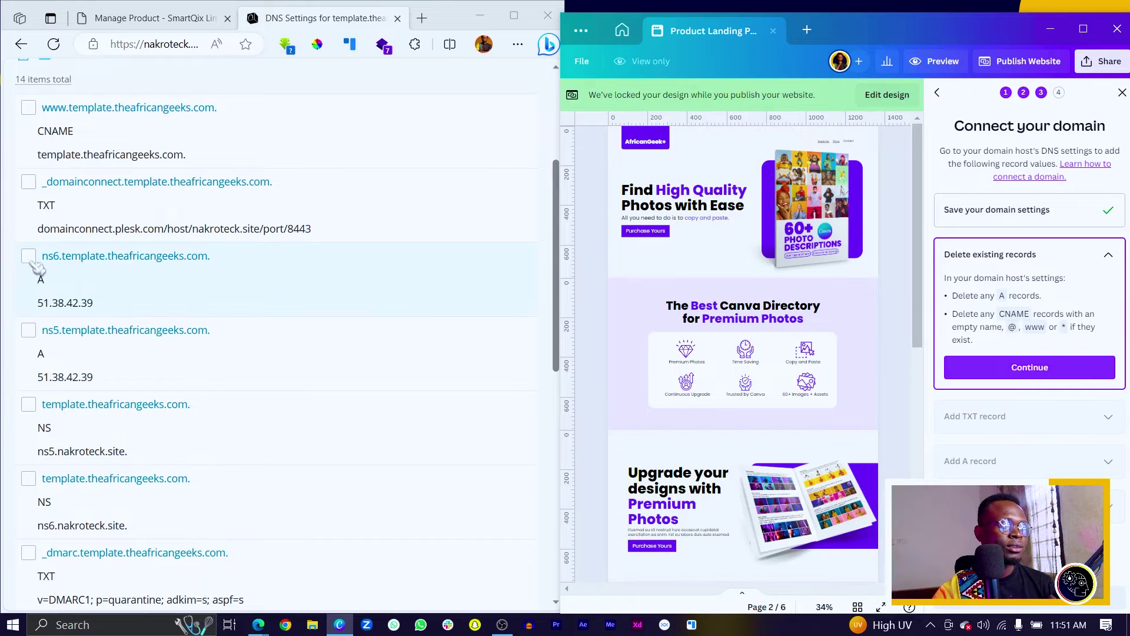
{"action": "key", "text": "super+Up"}
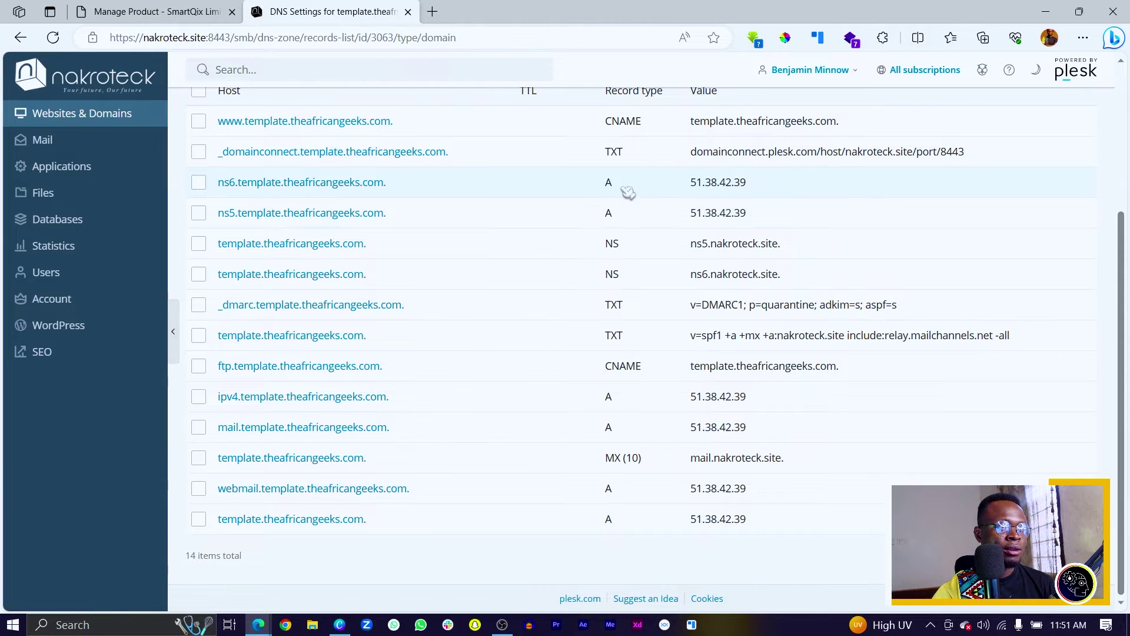
{"action": "scroll", "coordinate": [589, 218], "scroll_direction": "up", "scroll_amount": 4}
Tick the A records, including ns5 and ns6, and remove the six selected records with 'Yes, remove'.
{"action": "left_click", "coordinate": [198, 390]}
{"action": "left_click", "coordinate": [198, 421]}
{"action": "scroll", "coordinate": [206, 424], "scroll_direction": "down", "scroll_amount": 2}
{"action": "scroll", "coordinate": [353, 353], "scroll_direction": "up", "scroll_amount": 2}
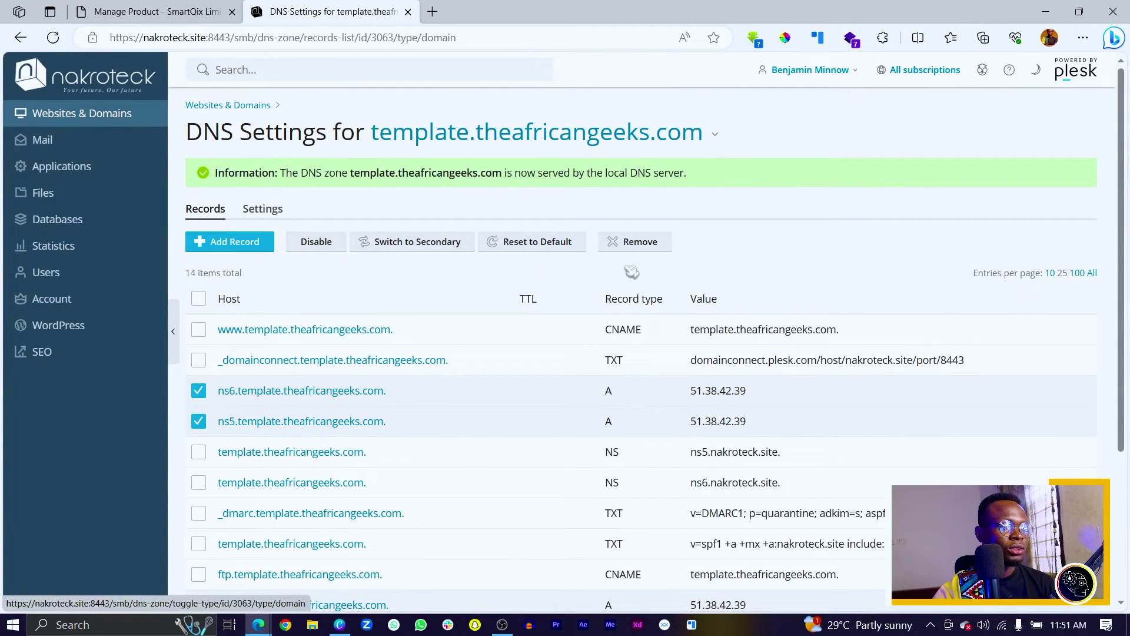
{"action": "left_click", "coordinate": [635, 242]}
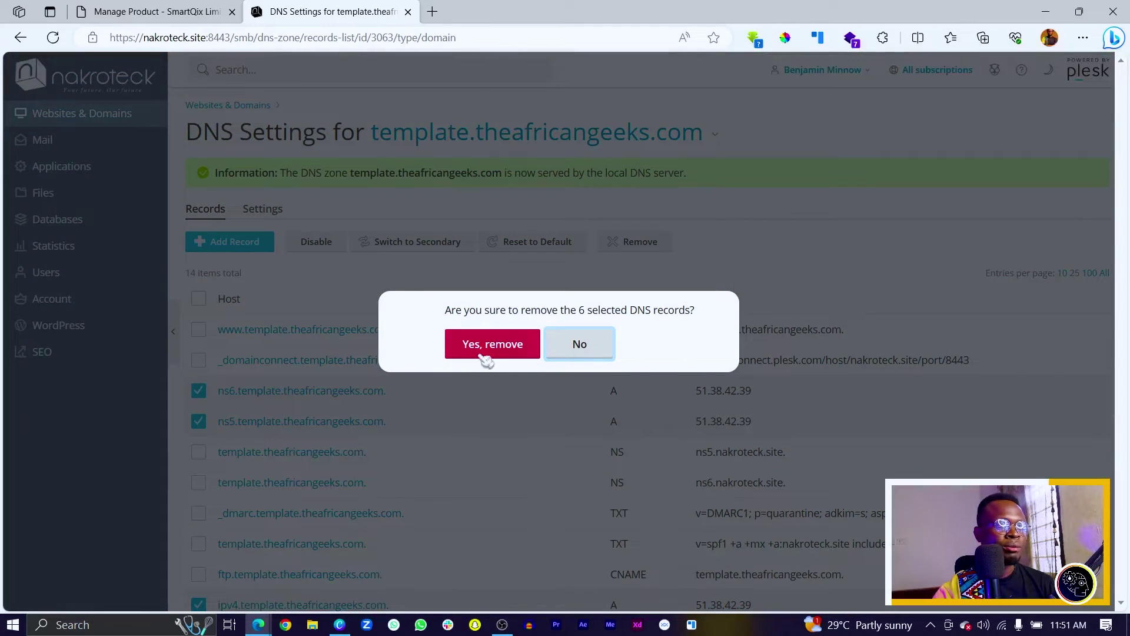
{"action": "left_click", "coordinate": [482, 357]}
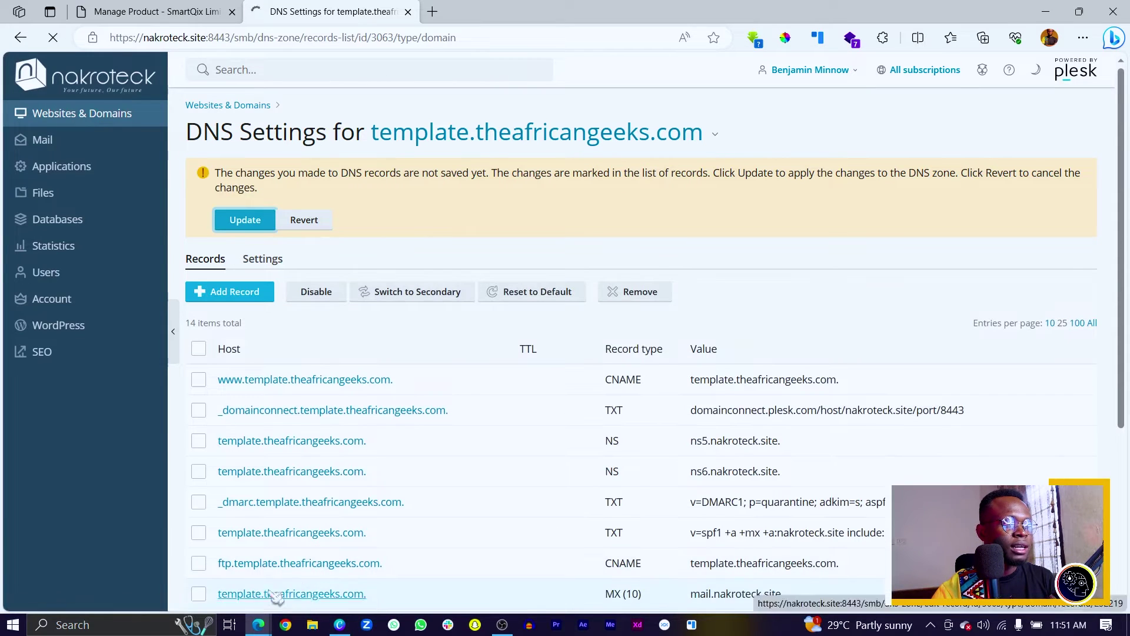
{"action": "left_click", "coordinate": [340, 625]}
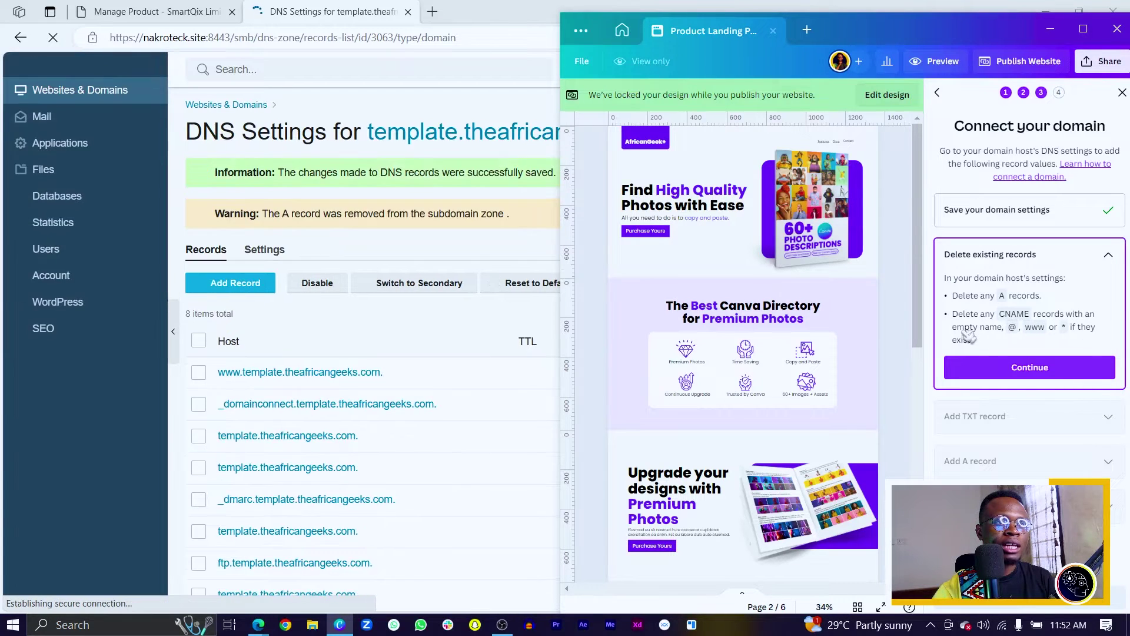
{"action": "left_click", "coordinate": [490, 103]}
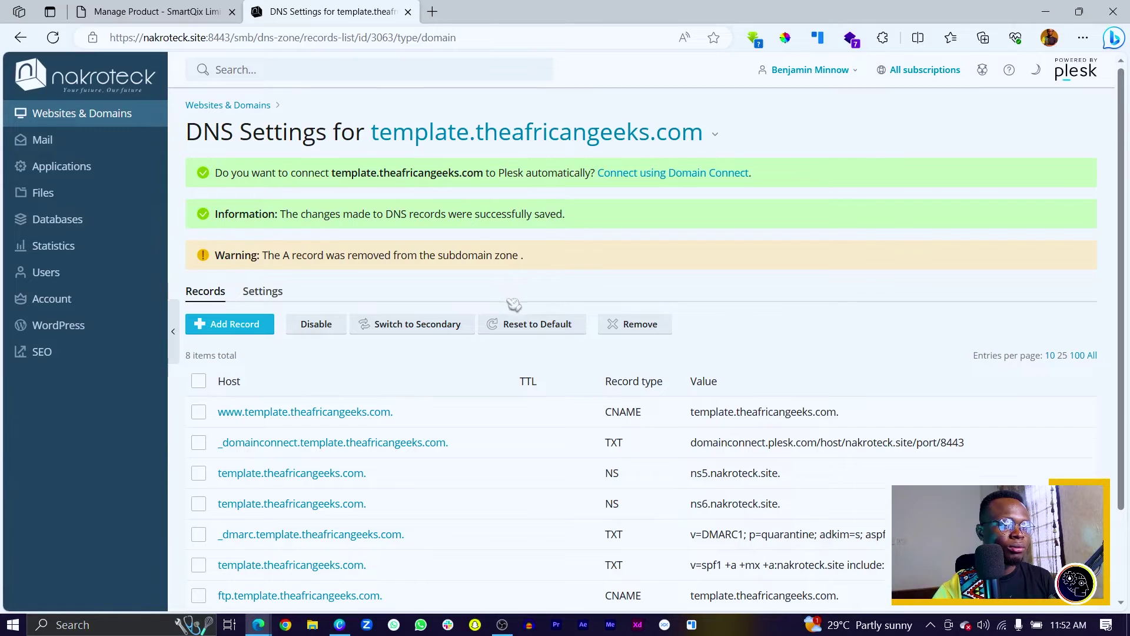
{"action": "scroll", "coordinate": [328, 292], "scroll_direction": "down", "scroll_amount": 4}
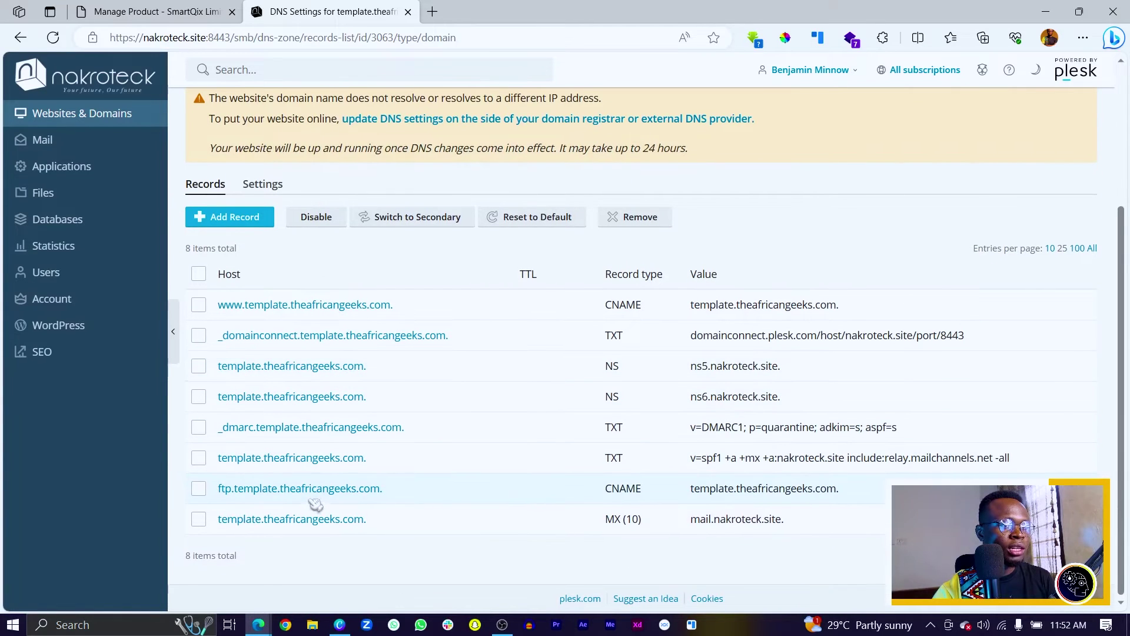
{"action": "left_click", "coordinate": [345, 492]}
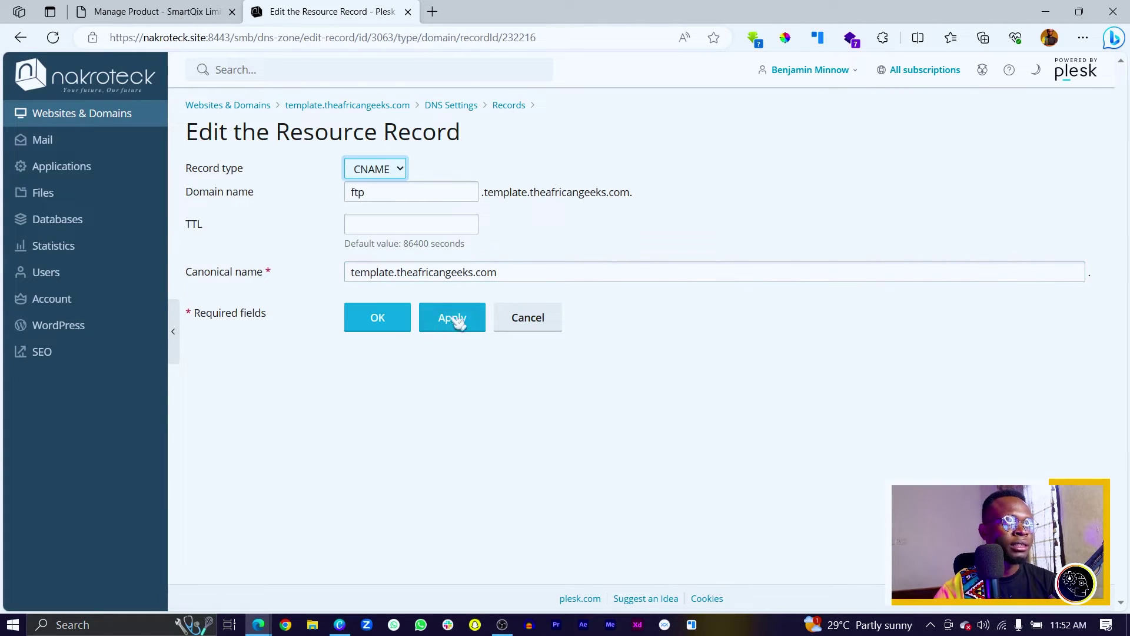
{"action": "left_click", "coordinate": [530, 323]}
{"action": "key", "text": "alt+Tab"}
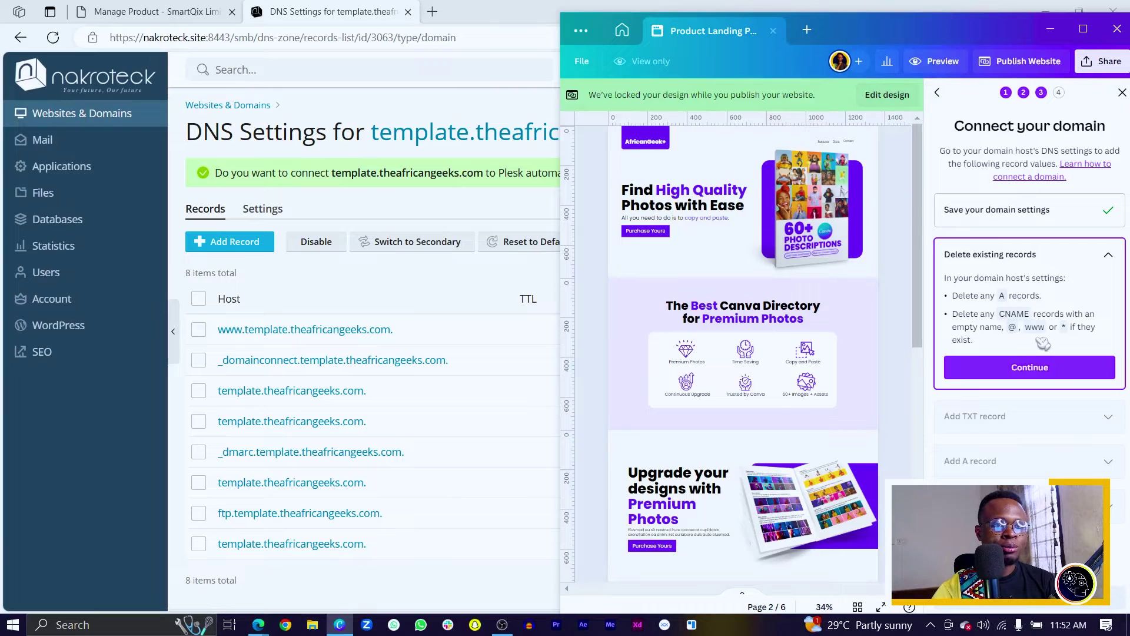
{"action": "left_click", "coordinate": [423, 424]}
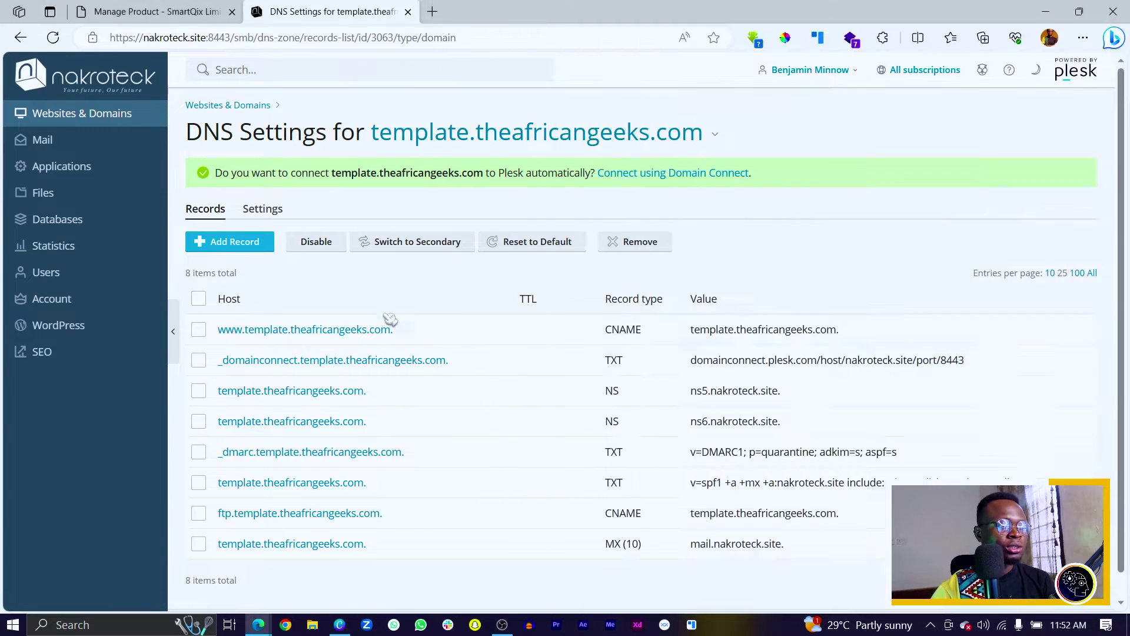
{"action": "left_click", "coordinate": [321, 331]}
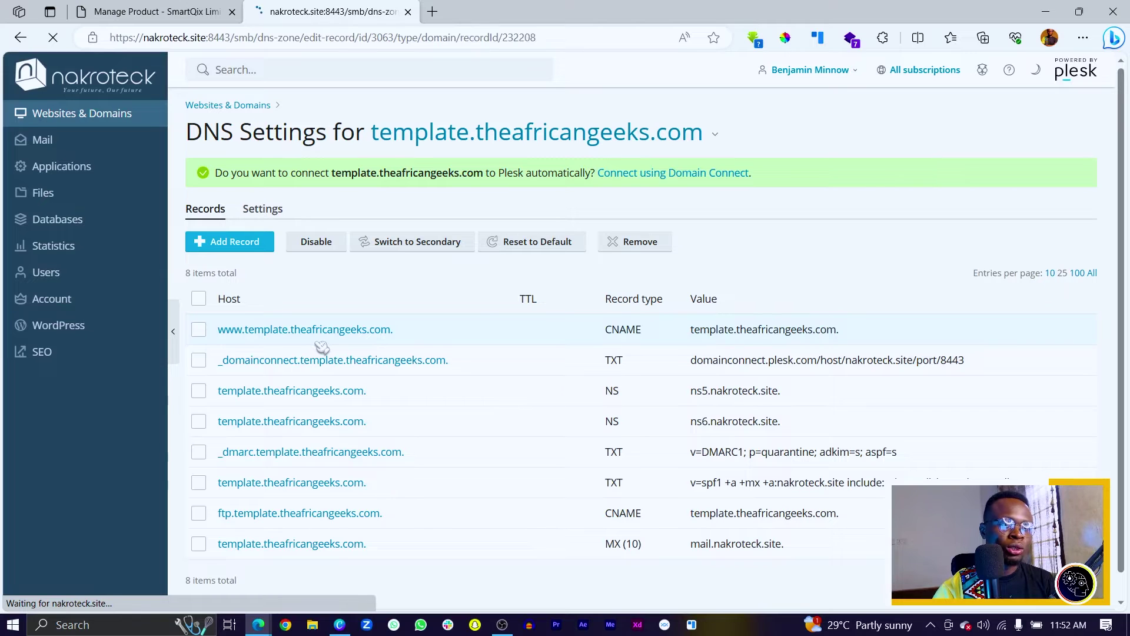
{"action": "left_click", "coordinate": [525, 275]}
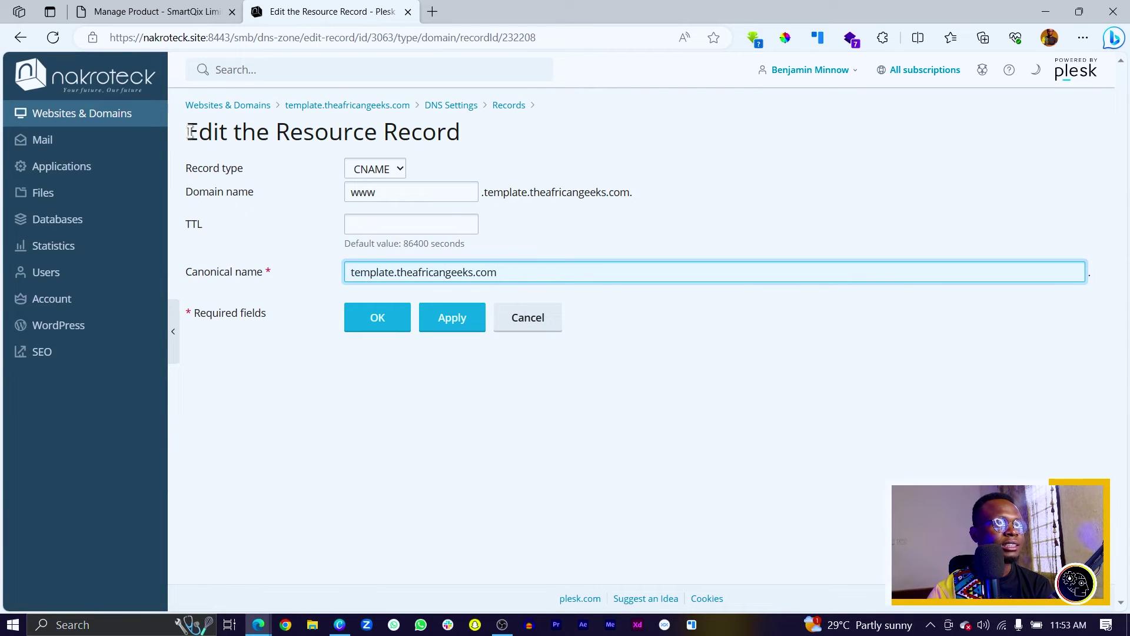
{"action": "left_click", "coordinate": [530, 323]}
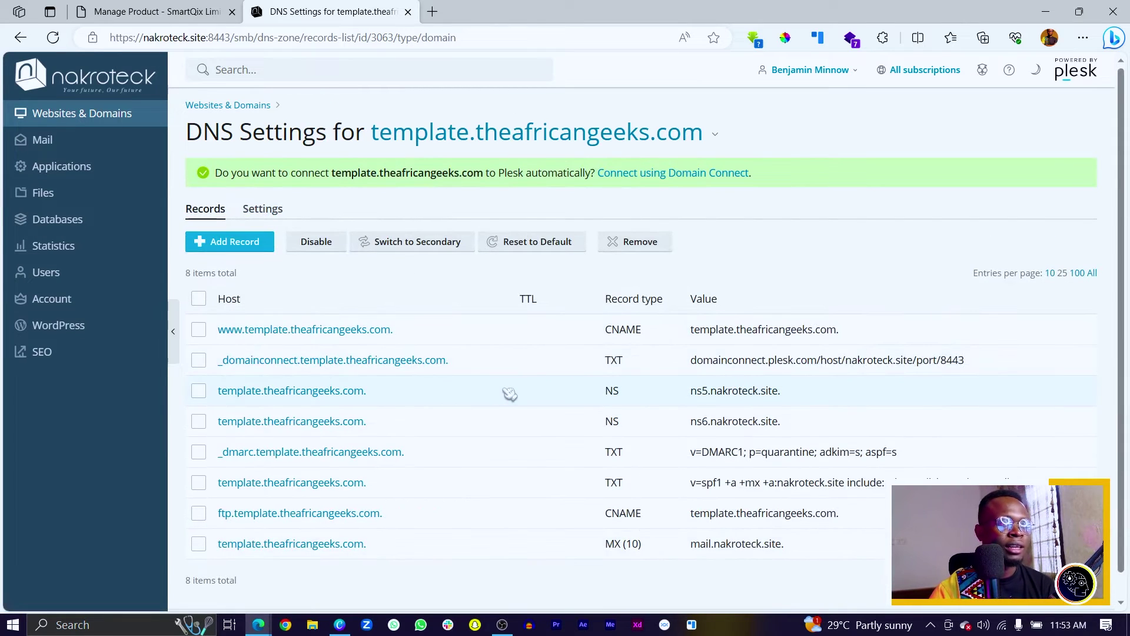
{"action": "scroll", "coordinate": [550, 345], "scroll_direction": "down", "scroll_amount": 1}
Mark record deletion done in Canva and copy the TXT record name _canva-domain-verify.
{"action": "left_click", "coordinate": [339, 625]}
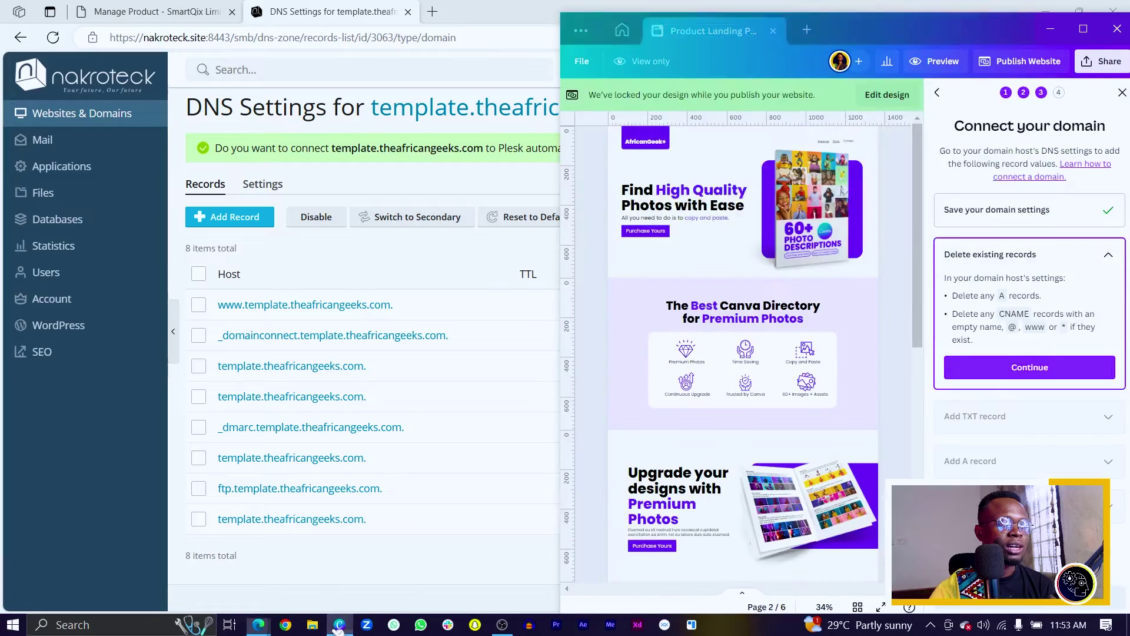
{"action": "left_click", "coordinate": [1033, 369]}
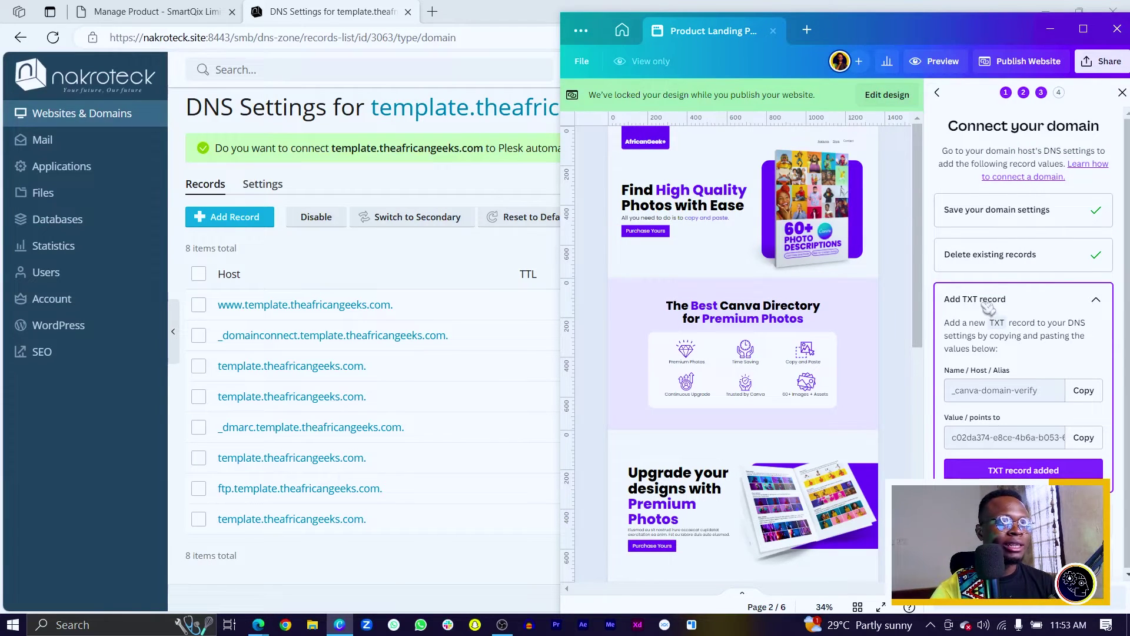
{"action": "left_click", "coordinate": [1090, 396]}
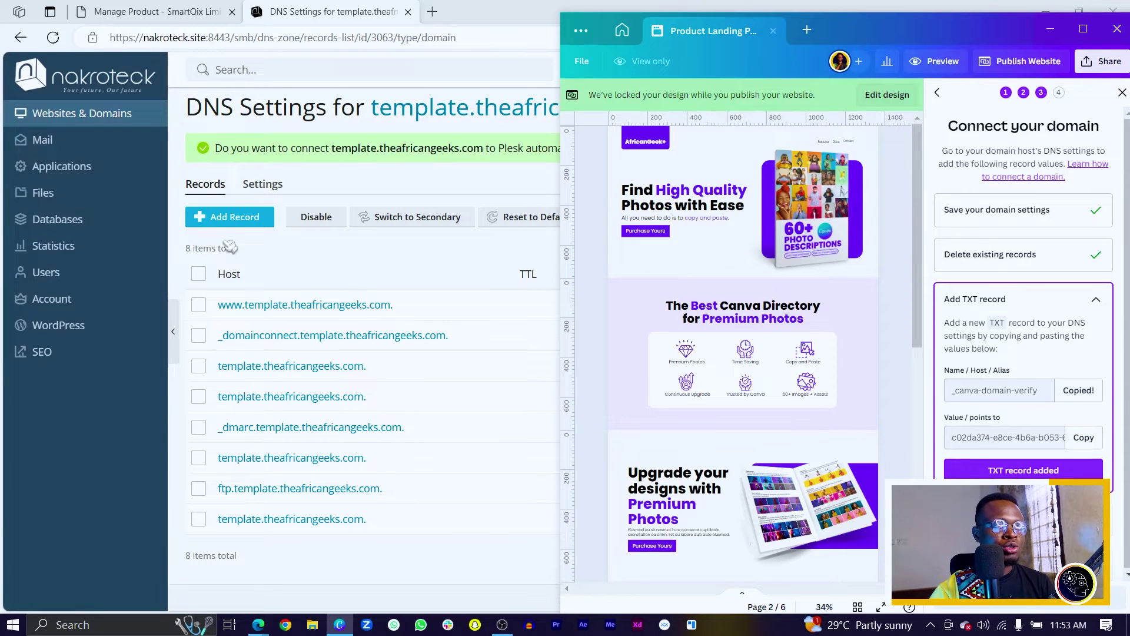
Add a TXT record named _canva-domain-verify holding Canva's pasted verification value.
{"action": "left_click", "coordinate": [222, 217]}
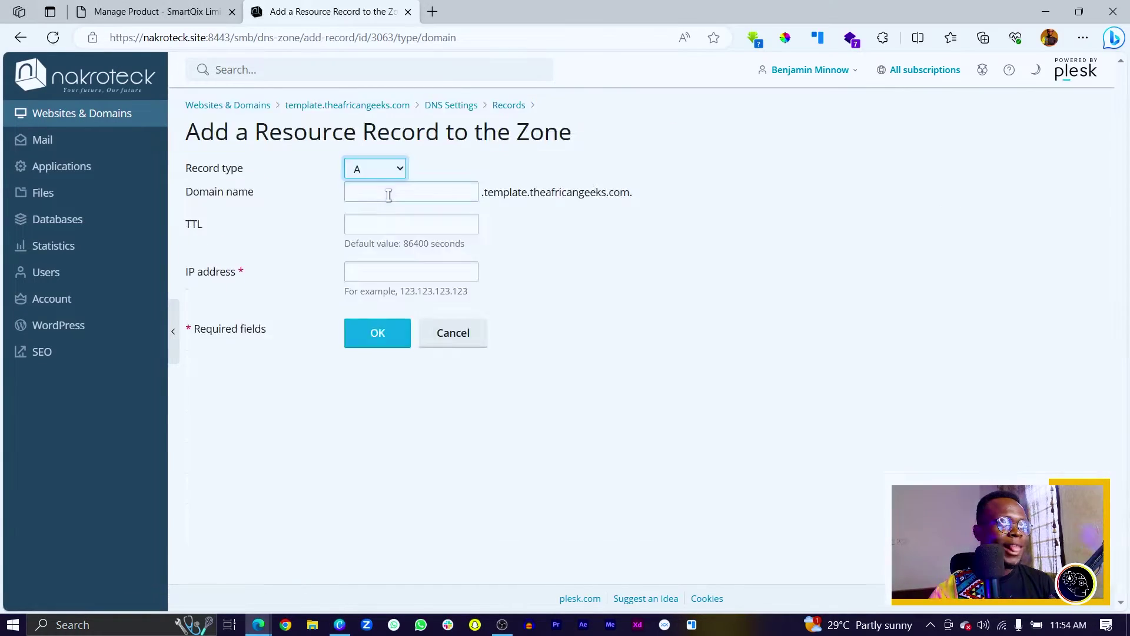
{"action": "left_click", "coordinate": [399, 169]}
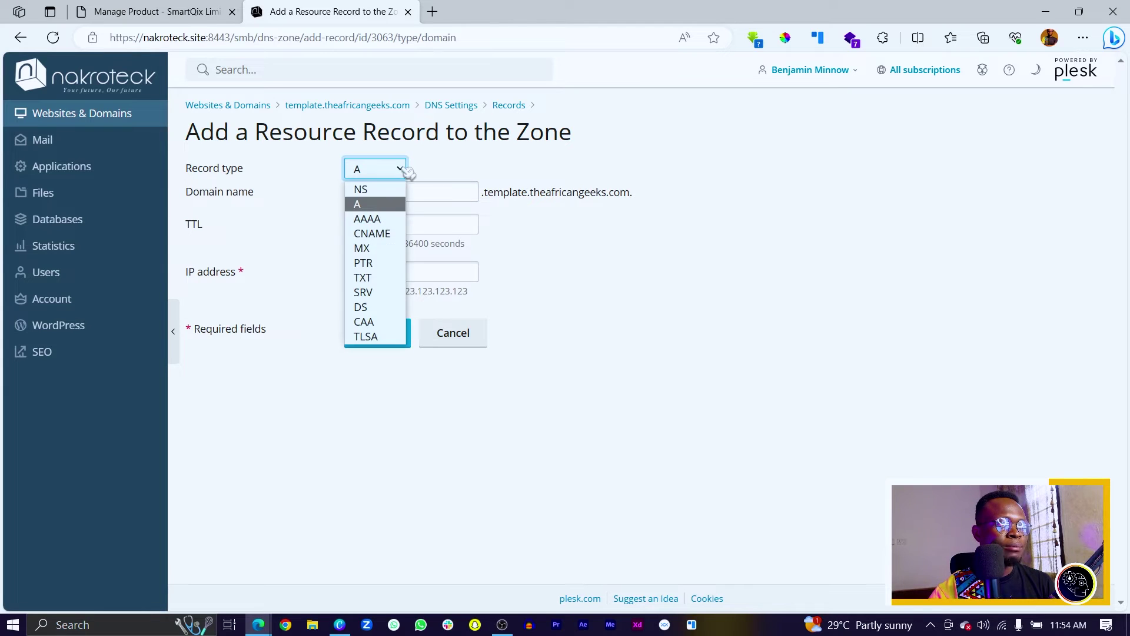
{"action": "left_click", "coordinate": [386, 278]}
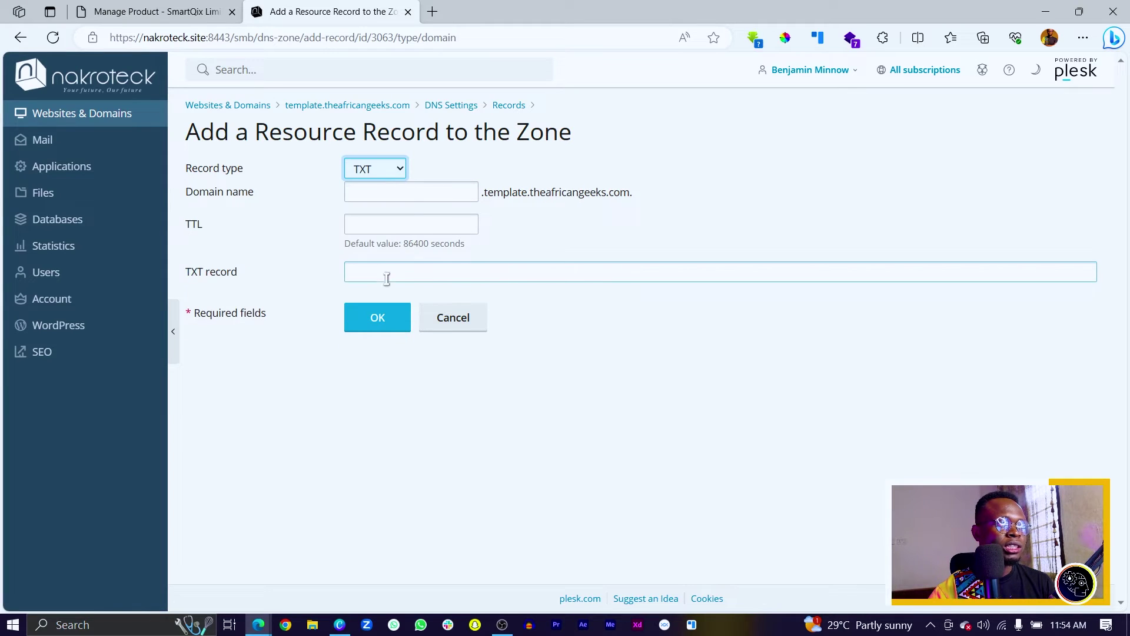
{"action": "left_click", "coordinate": [399, 191]}
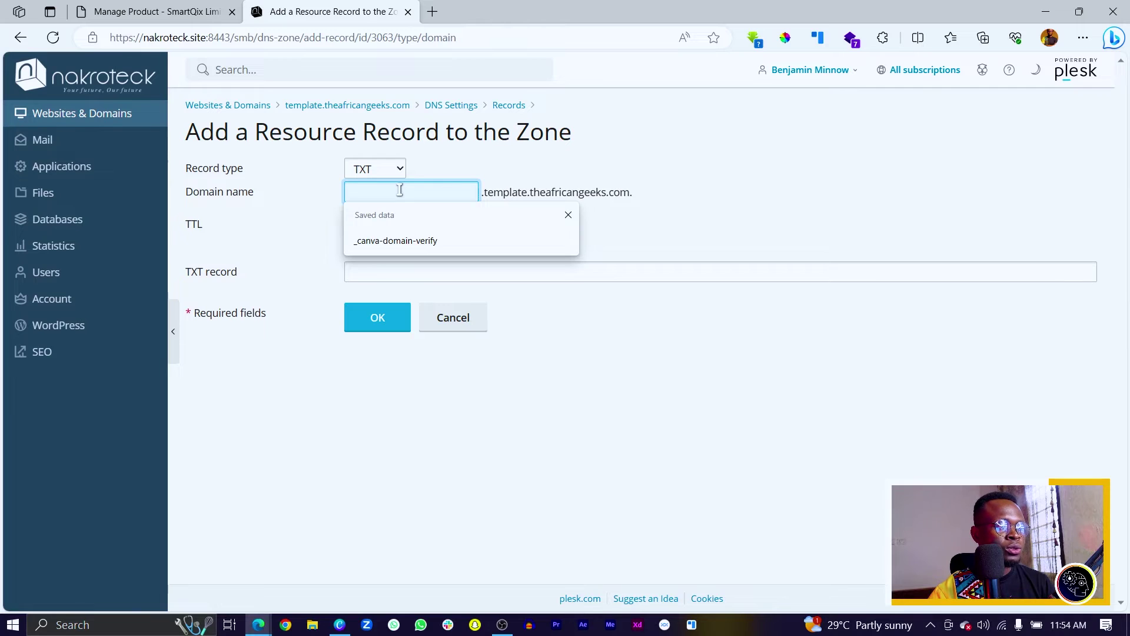
{"action": "left_click", "coordinate": [412, 240]}
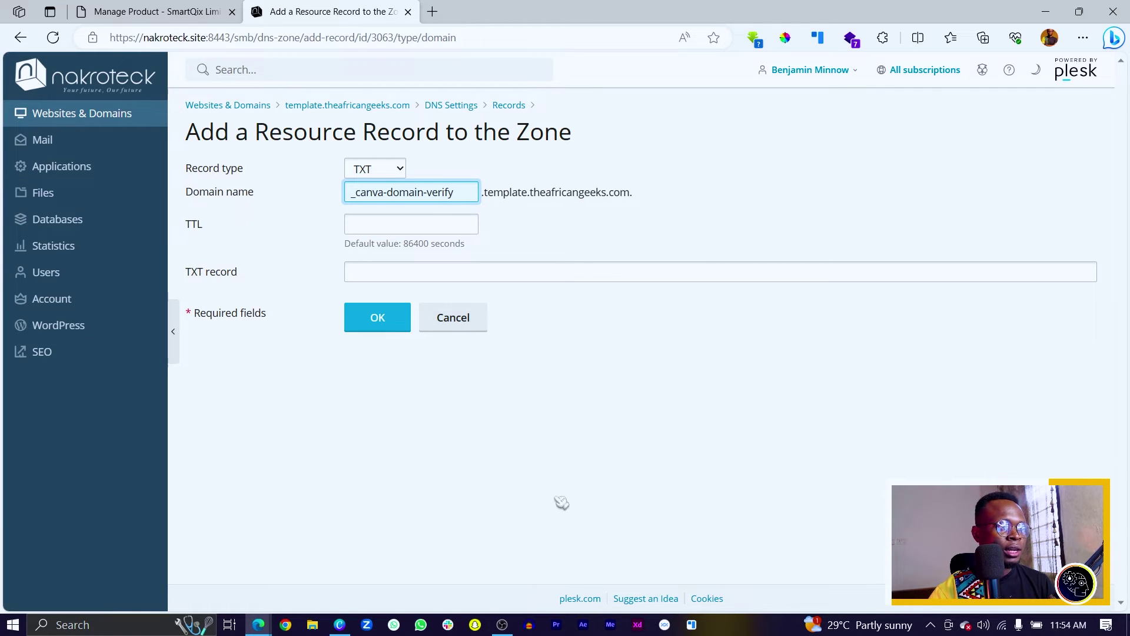
{"action": "left_click", "coordinate": [339, 625]}
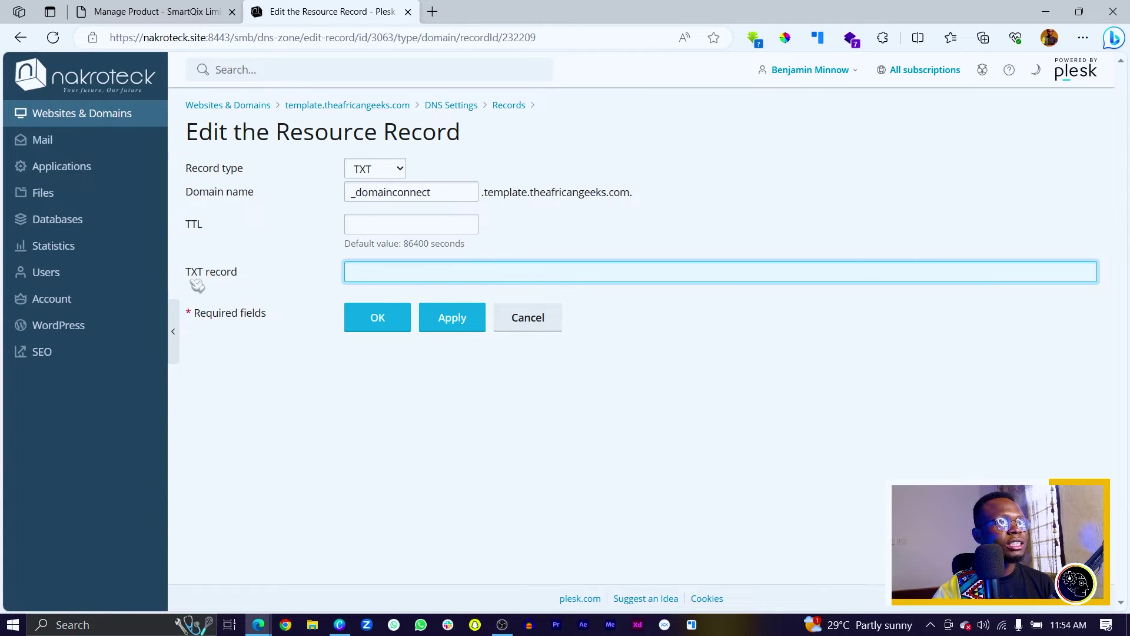
{"action": "key", "text": "ctrl+v"}
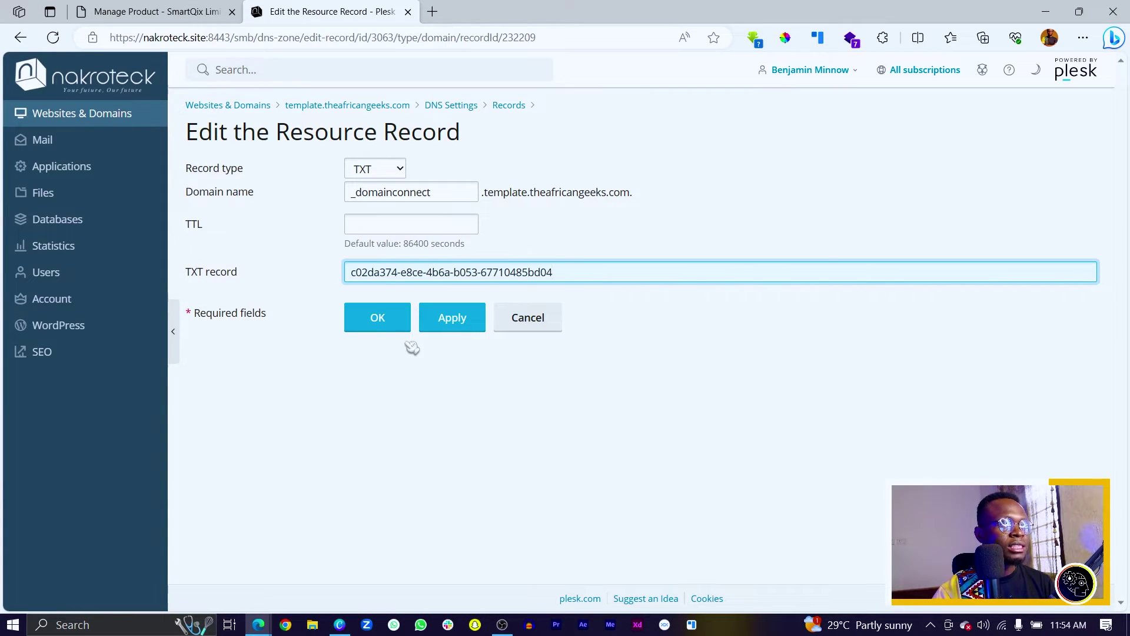
{"action": "left_click", "coordinate": [451, 318]}
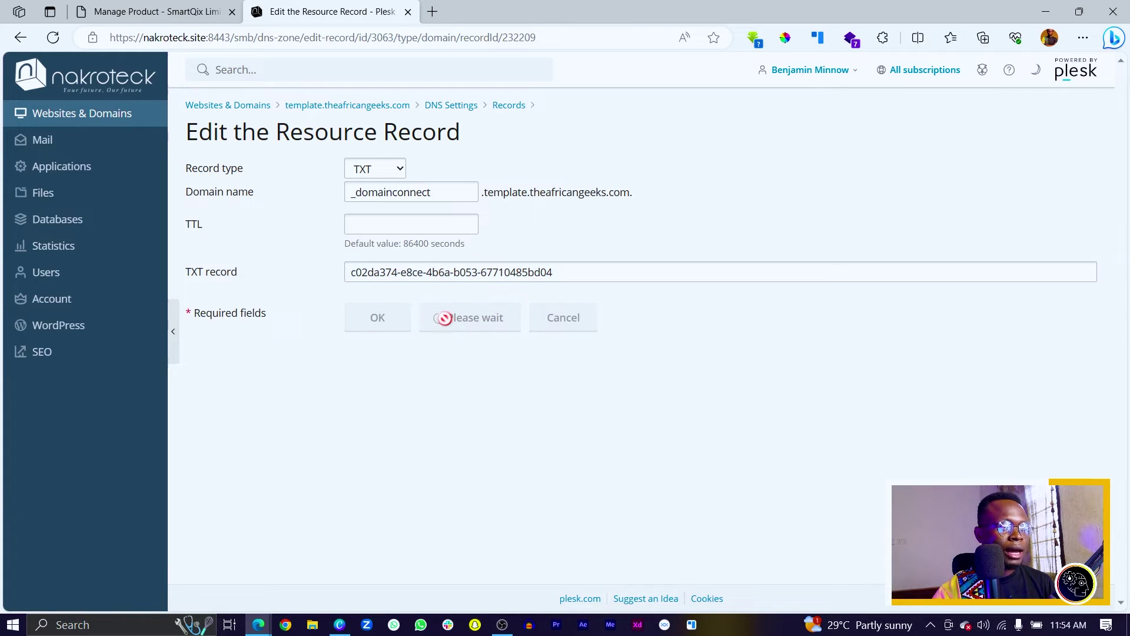
Mark the TXT step done in Canva and save the edited _domainconnect TXT record.
{"action": "left_click", "coordinate": [335, 594]}
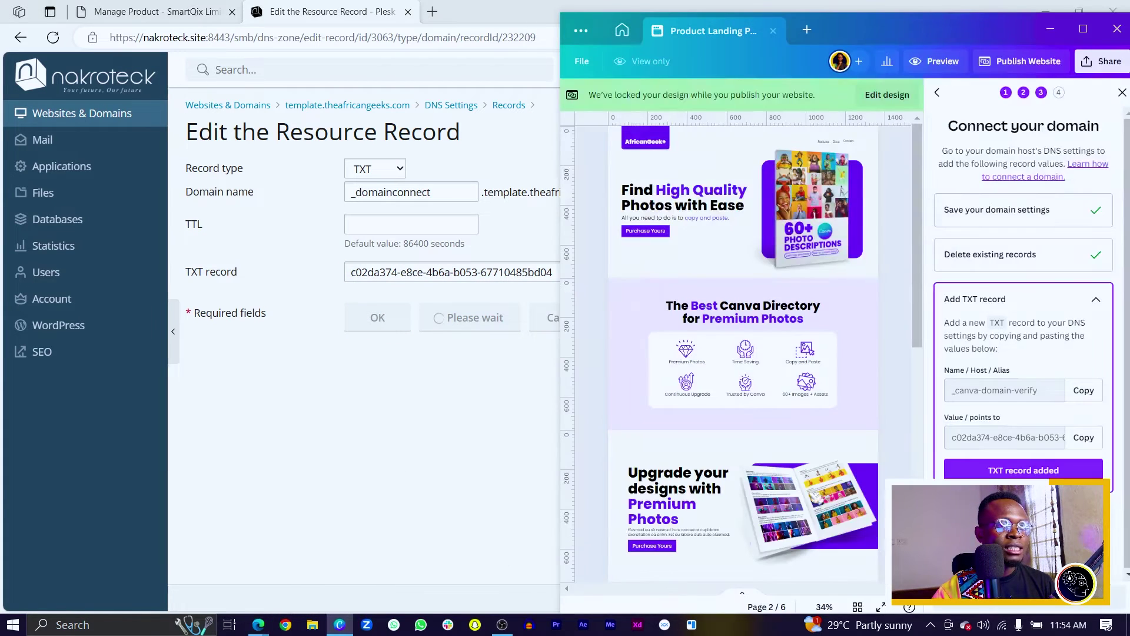
{"action": "left_click", "coordinate": [1049, 471]}
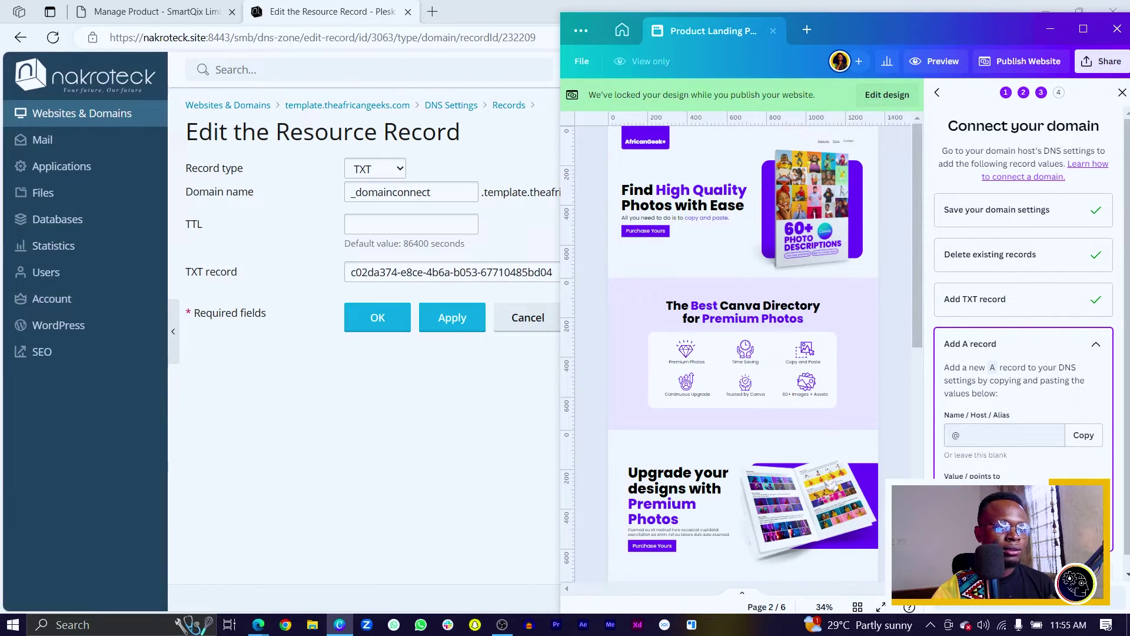
{"action": "left_click", "coordinate": [458, 319]}
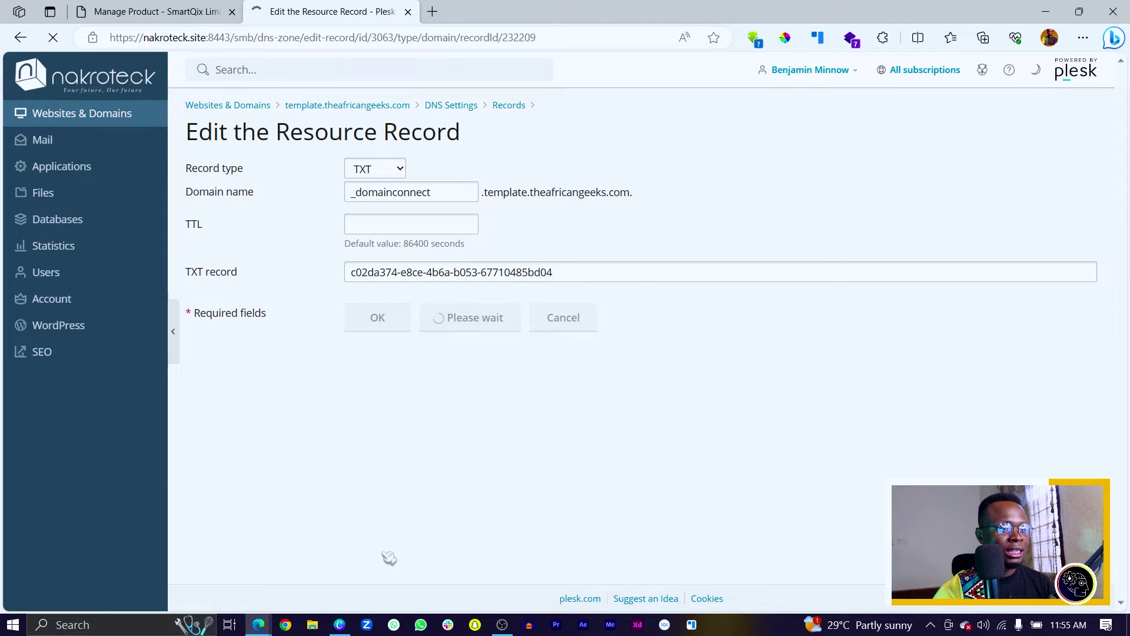
{"action": "left_click", "coordinate": [340, 624]}
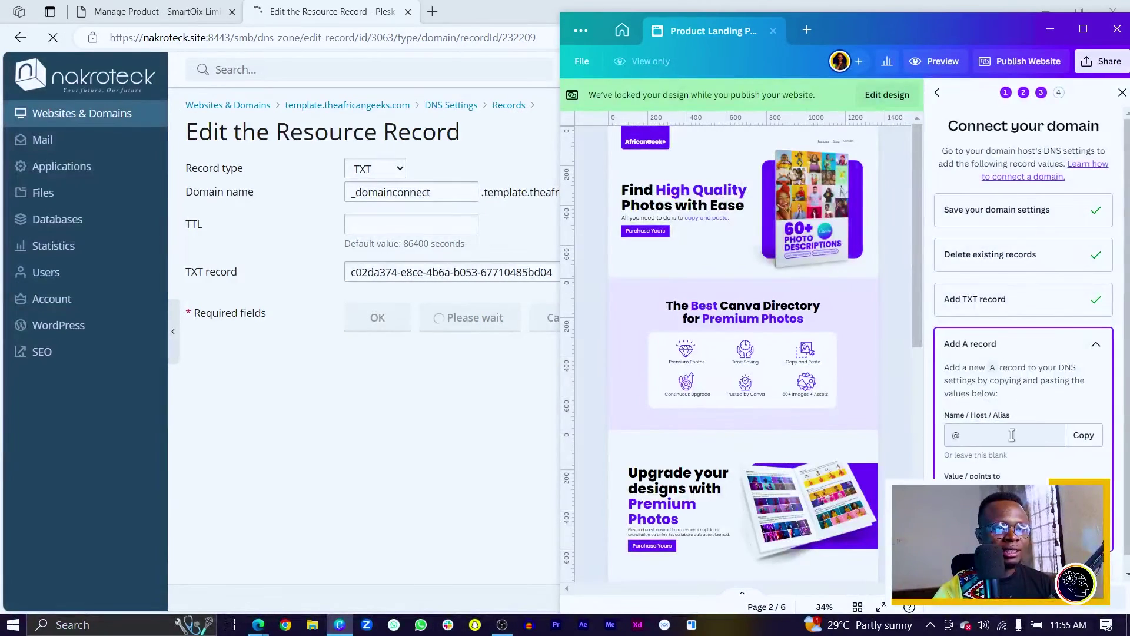
{"action": "left_click", "coordinate": [377, 412]}
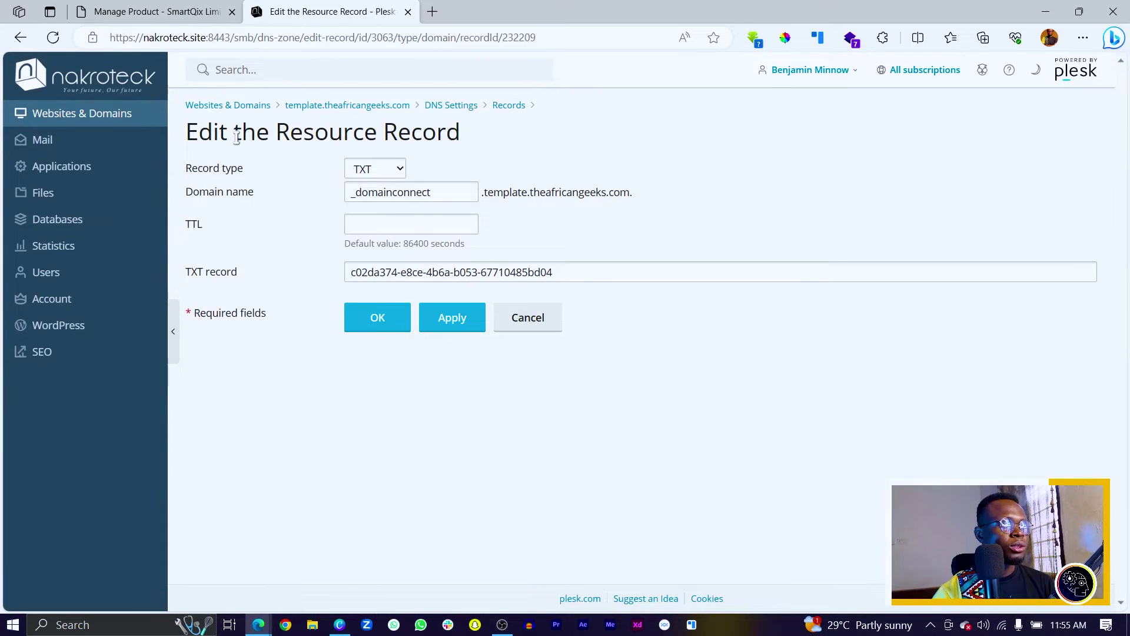
{"action": "left_click", "coordinate": [228, 333]}
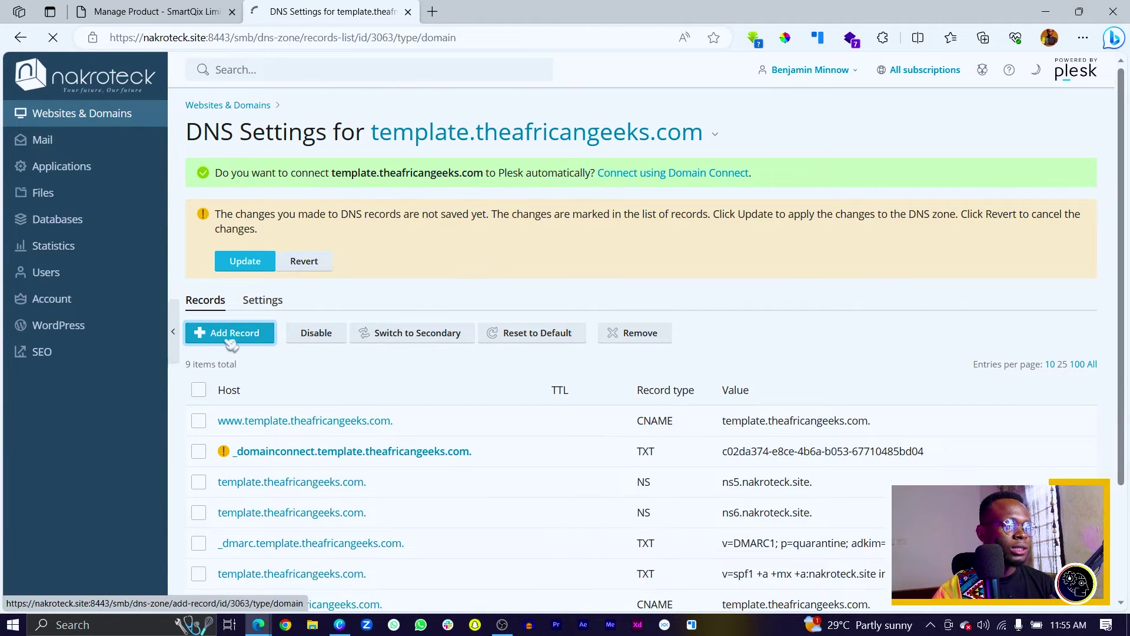
Add an A record with a blank host name and IP address 103.169.142.0.
{"action": "scroll", "coordinate": [229, 413], "scroll_direction": "down", "scroll_amount": 3}
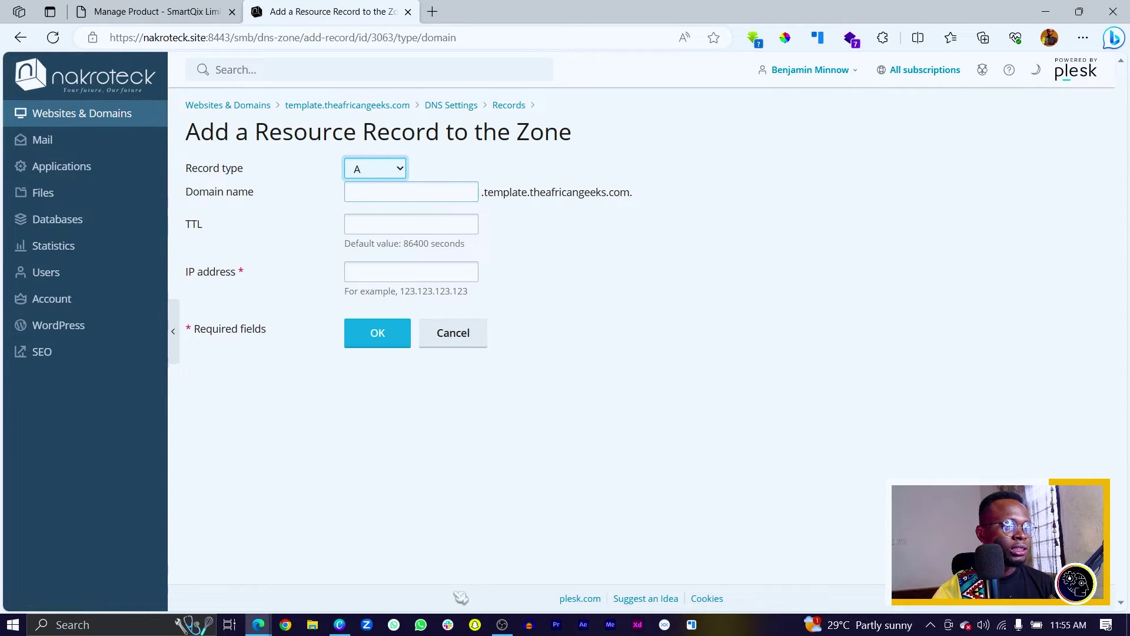
{"action": "left_click", "coordinate": [339, 624]}
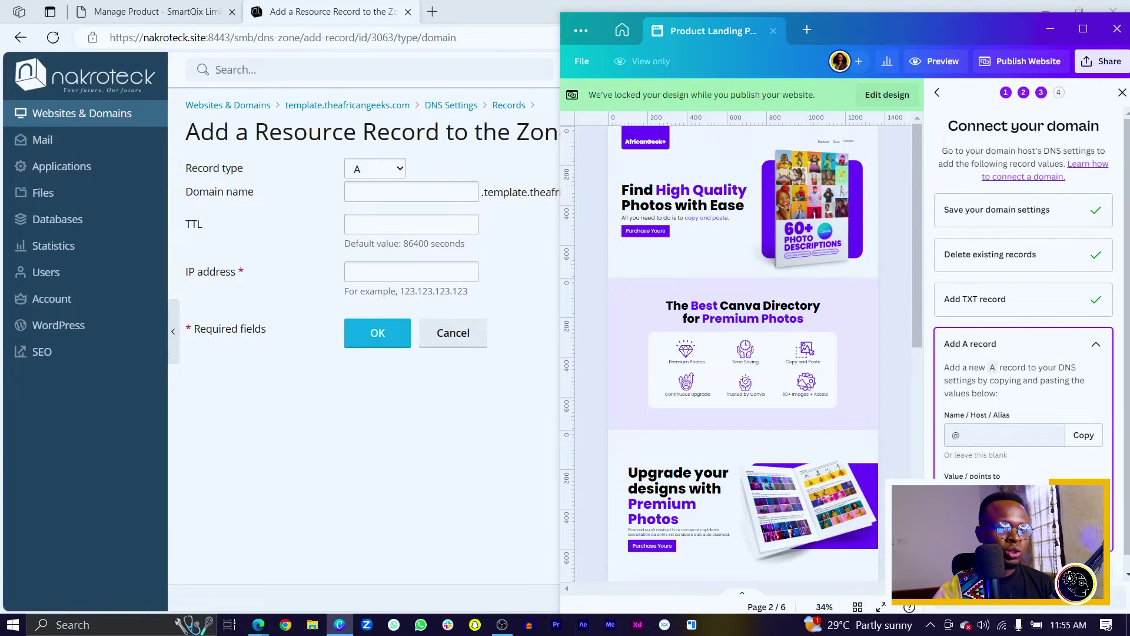
{"action": "left_click", "coordinate": [392, 271]}
{"action": "type", "text": "103.169.142.0"}
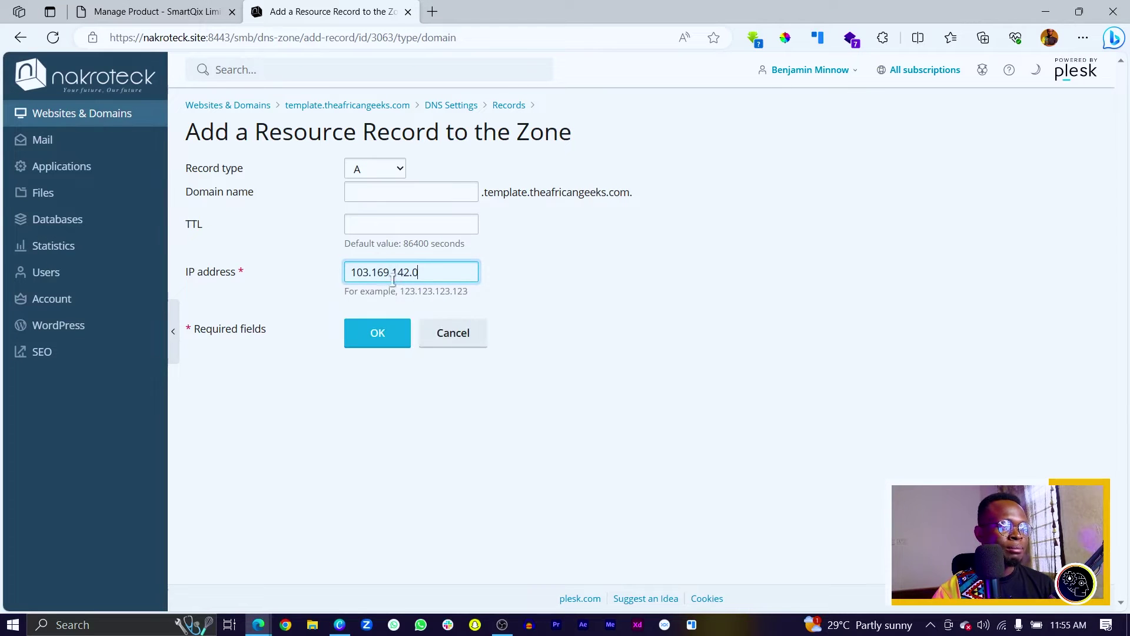
{"action": "left_click", "coordinate": [380, 338]}
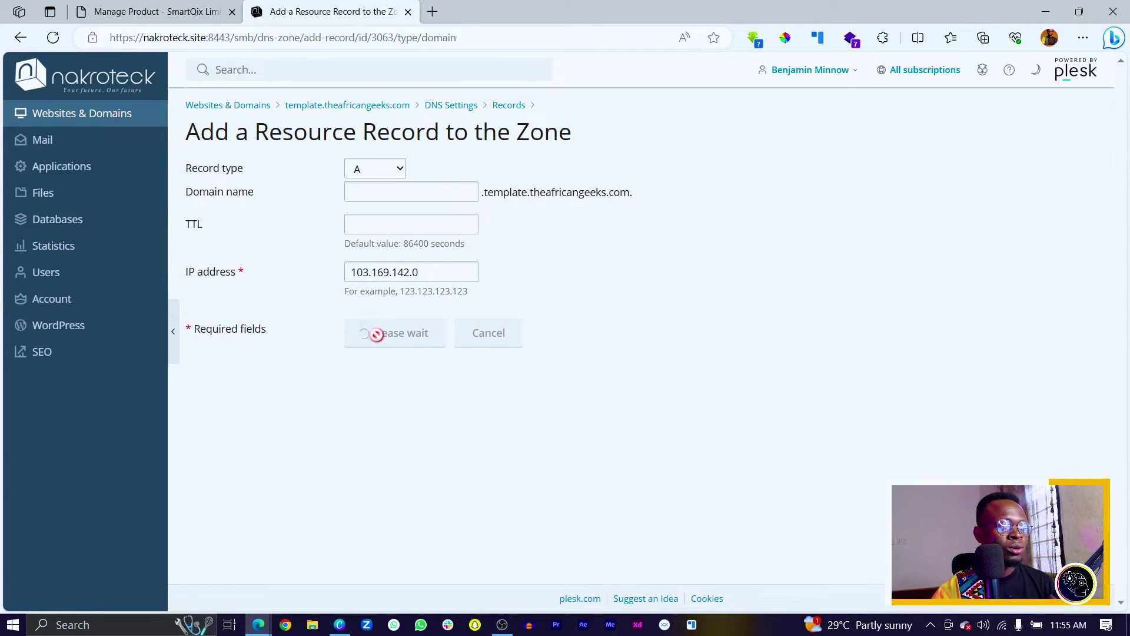
{"action": "left_click", "coordinate": [340, 624]}
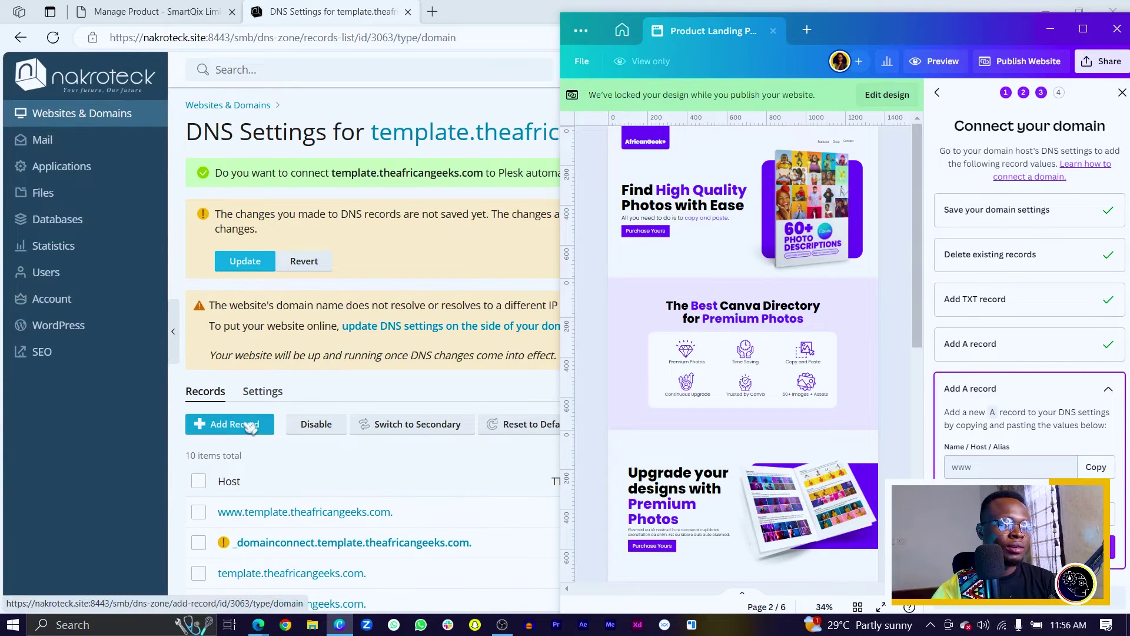
Add a second A record for host www pointing to 103.169.142.0.
{"action": "left_click", "coordinate": [250, 425]}
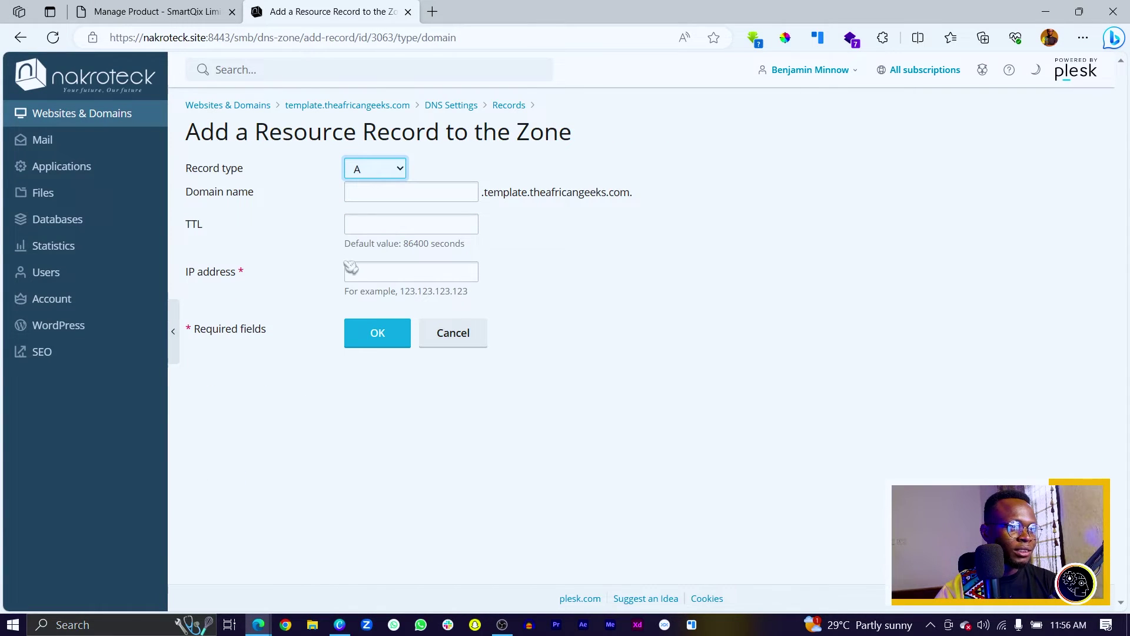
{"action": "left_click", "coordinate": [339, 624]}
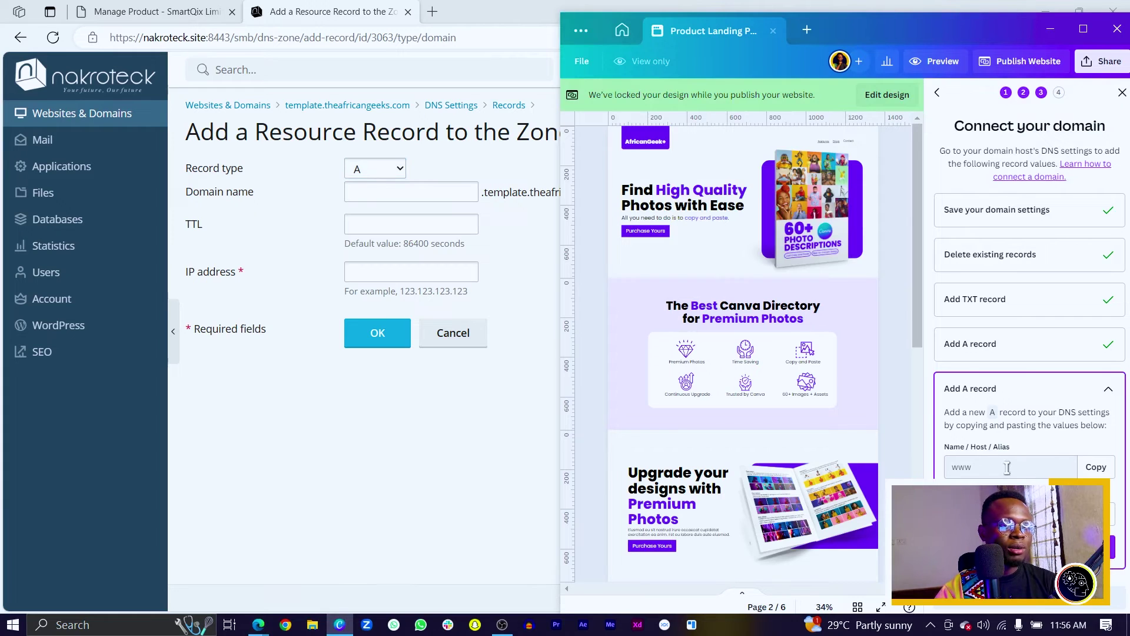
{"action": "left_click", "coordinate": [389, 191]}
{"action": "left_click", "coordinate": [385, 240]}
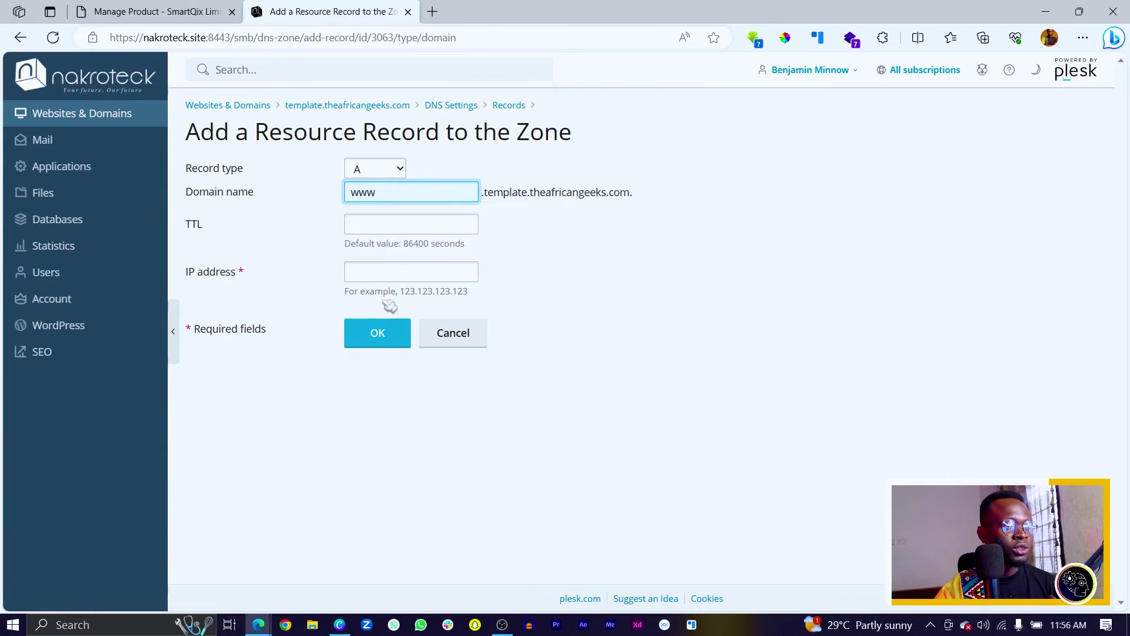
{"action": "left_click", "coordinate": [339, 625]}
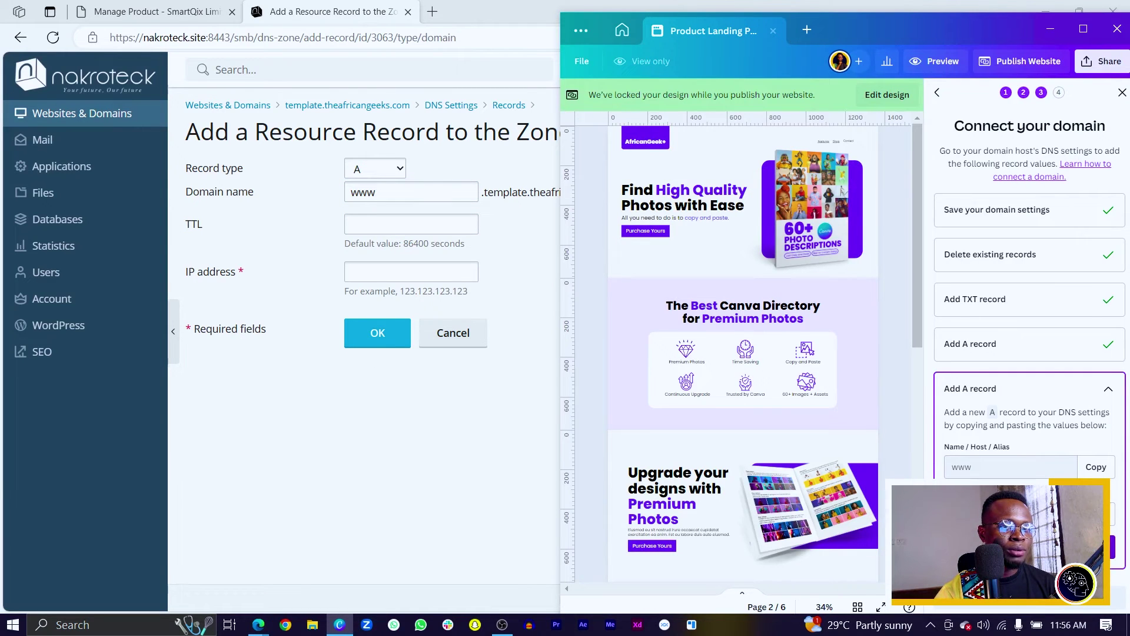
{"action": "left_click", "coordinate": [380, 269]}
{"action": "type", "text": "103.169.142.0"}
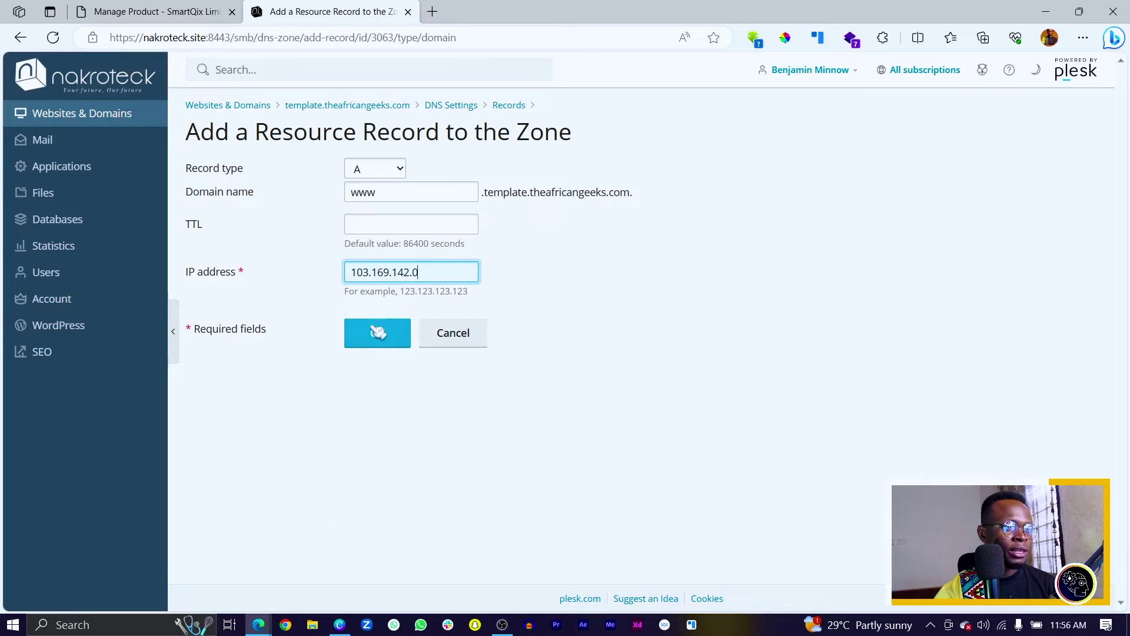
{"action": "left_click", "coordinate": [374, 336]}
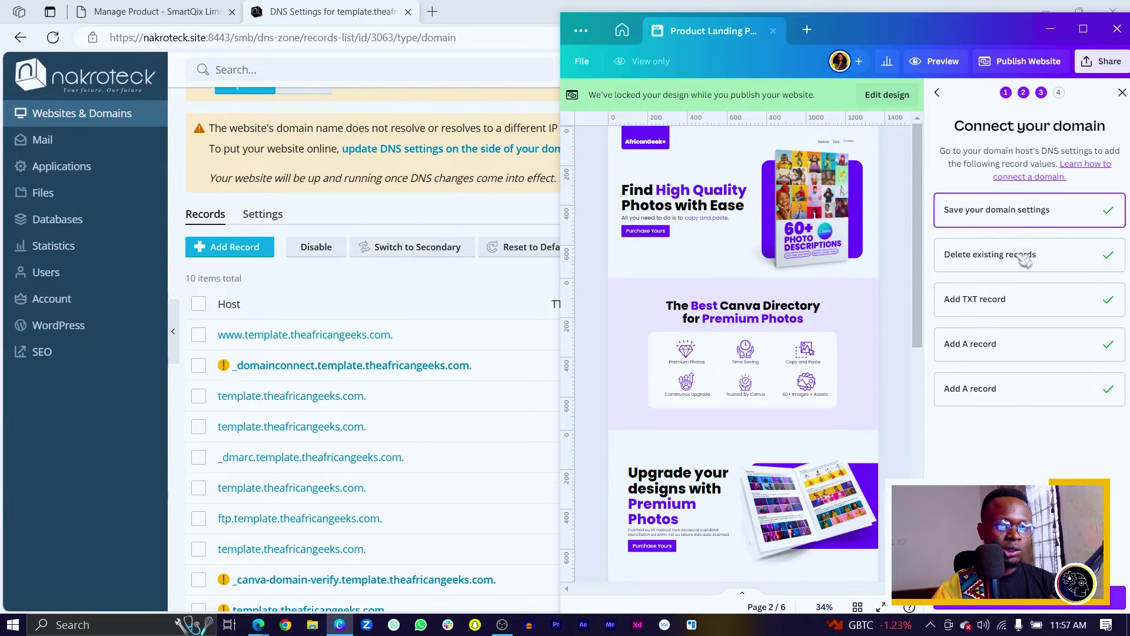
Check Canva's deletion instructions, then remove the www CNAME record, confirming 'Yes, remove'.
{"action": "left_click", "coordinate": [1022, 259]}
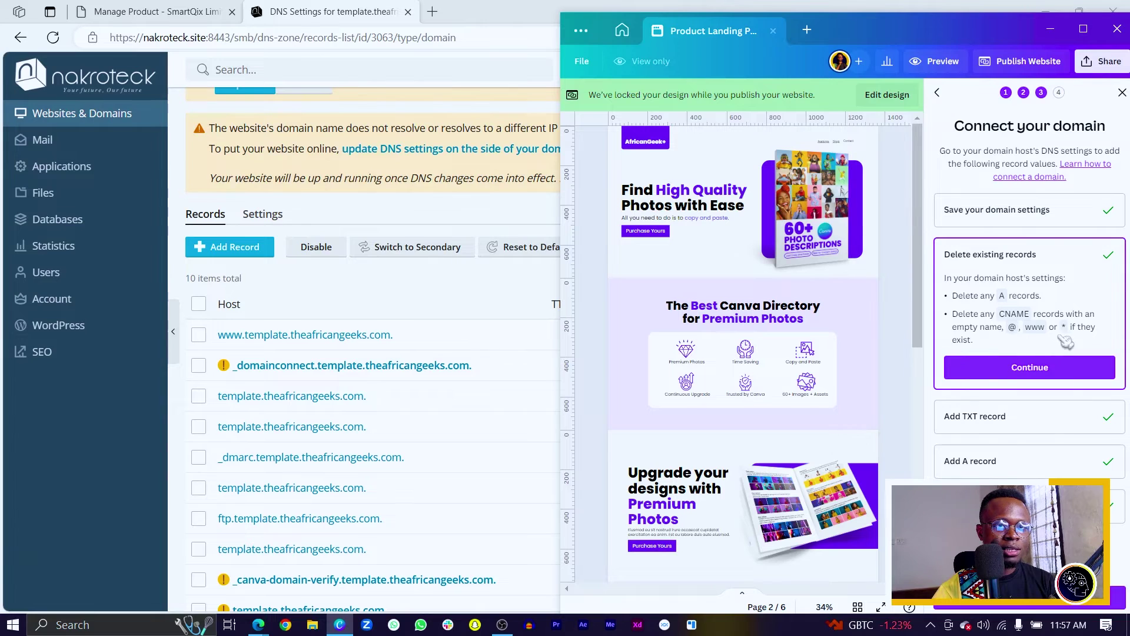
{"action": "left_click", "coordinate": [1013, 370]}
{"action": "left_click", "coordinate": [442, 287]}
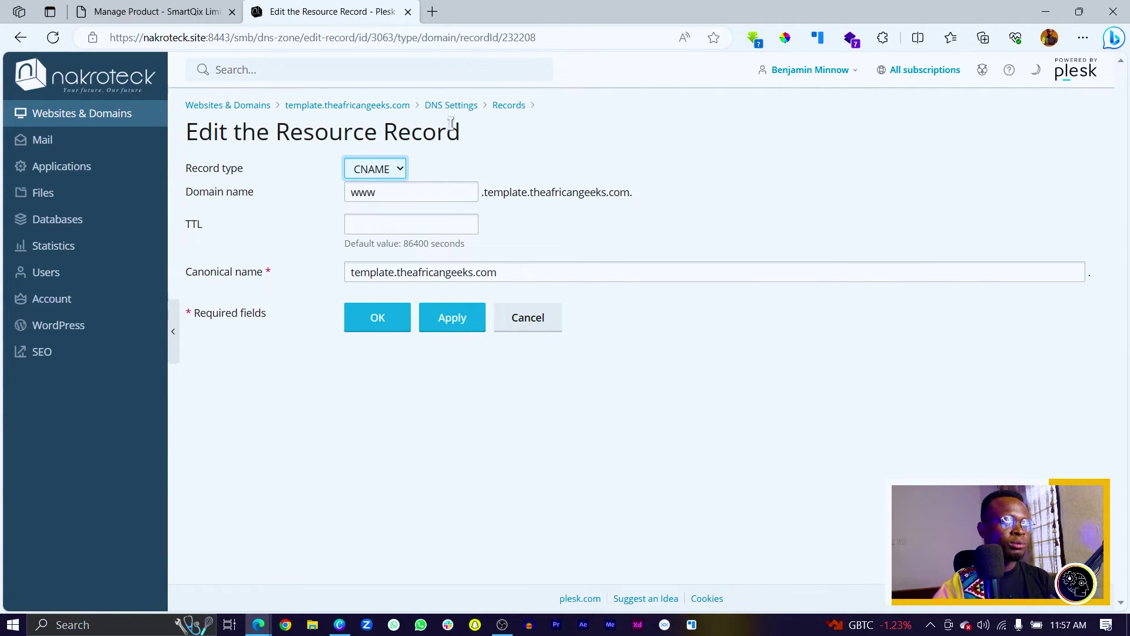
{"action": "left_click", "coordinate": [526, 317]}
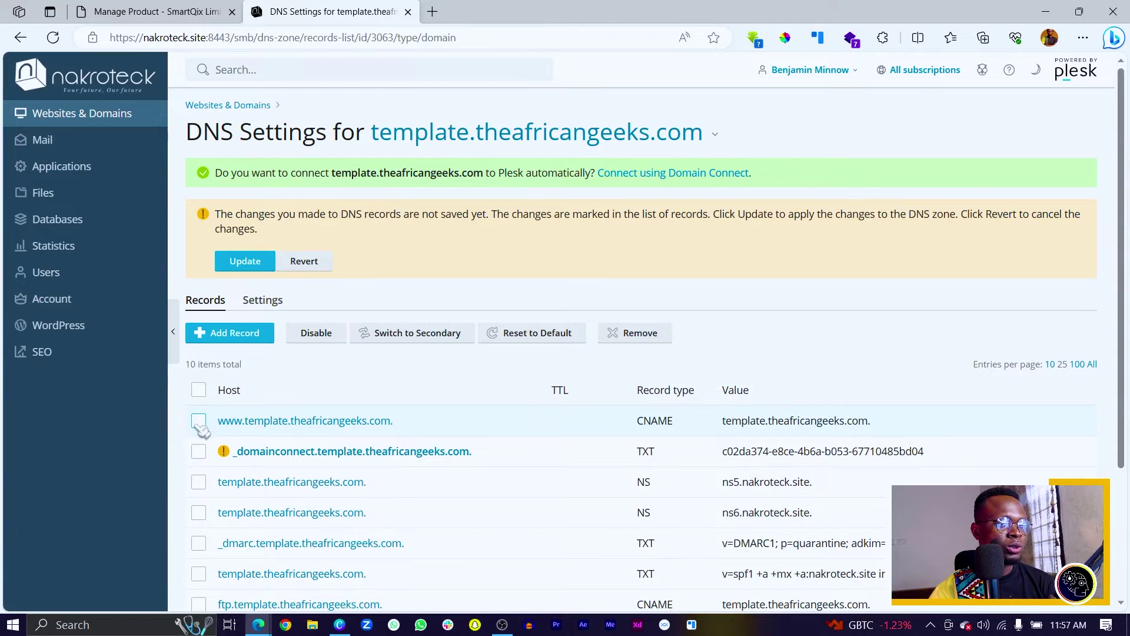
{"action": "left_click", "coordinate": [198, 420]}
{"action": "left_click", "coordinate": [639, 424]}
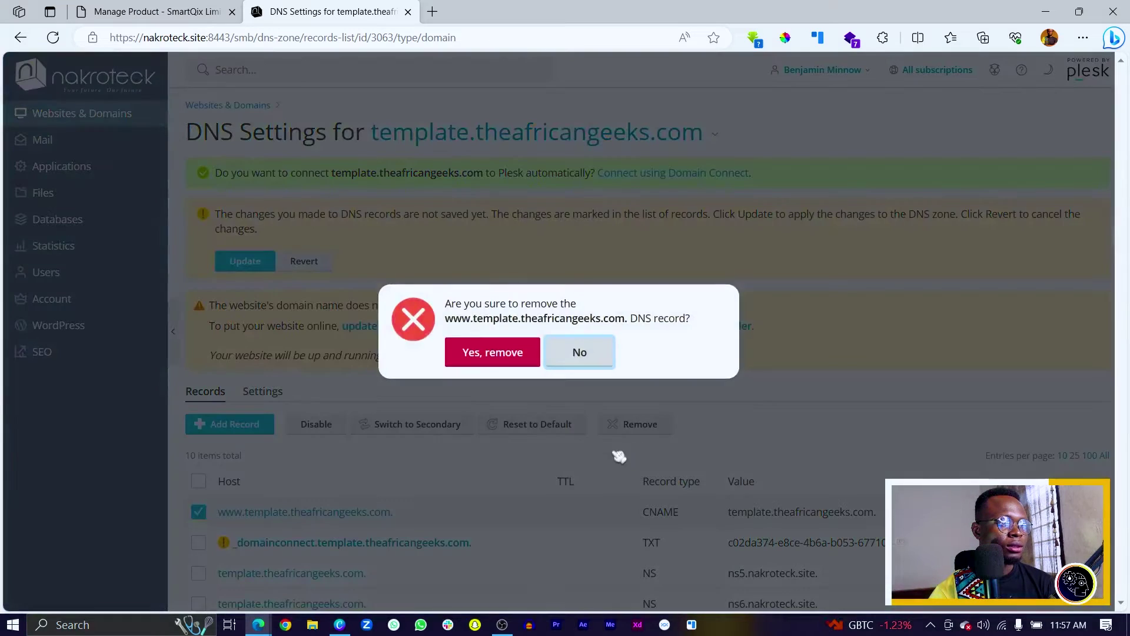
{"action": "left_click", "coordinate": [495, 351]}
Inspect the ftp CNAME record, cancel without changes, and return to the top of the list.
{"action": "scroll", "coordinate": [460, 403], "scroll_direction": "down", "scroll_amount": 5}
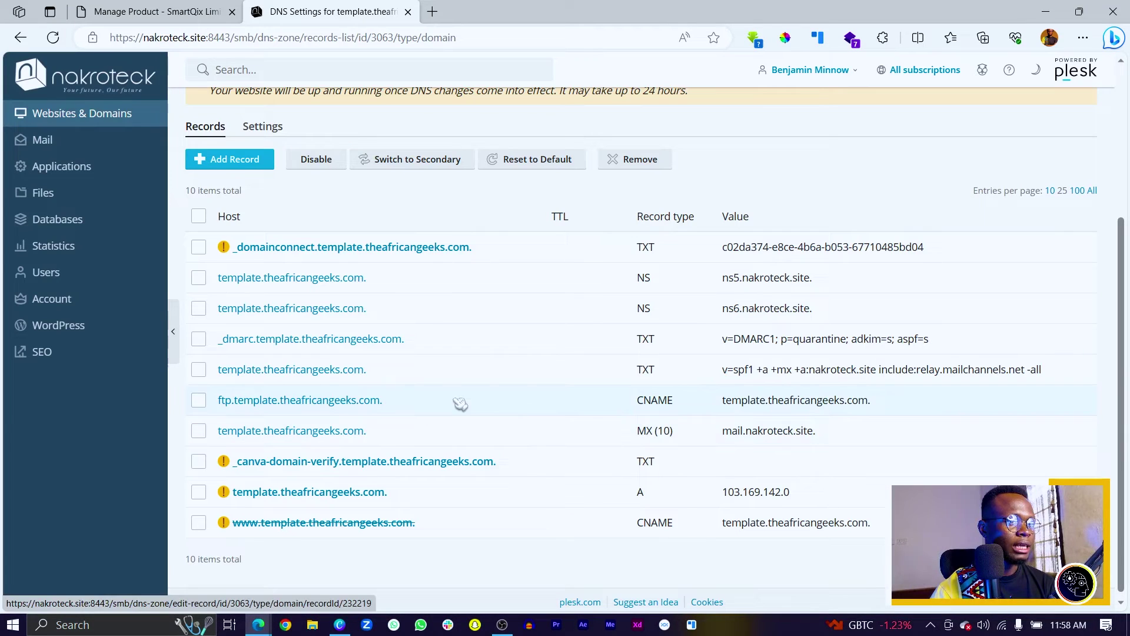
{"action": "left_click", "coordinate": [279, 401]}
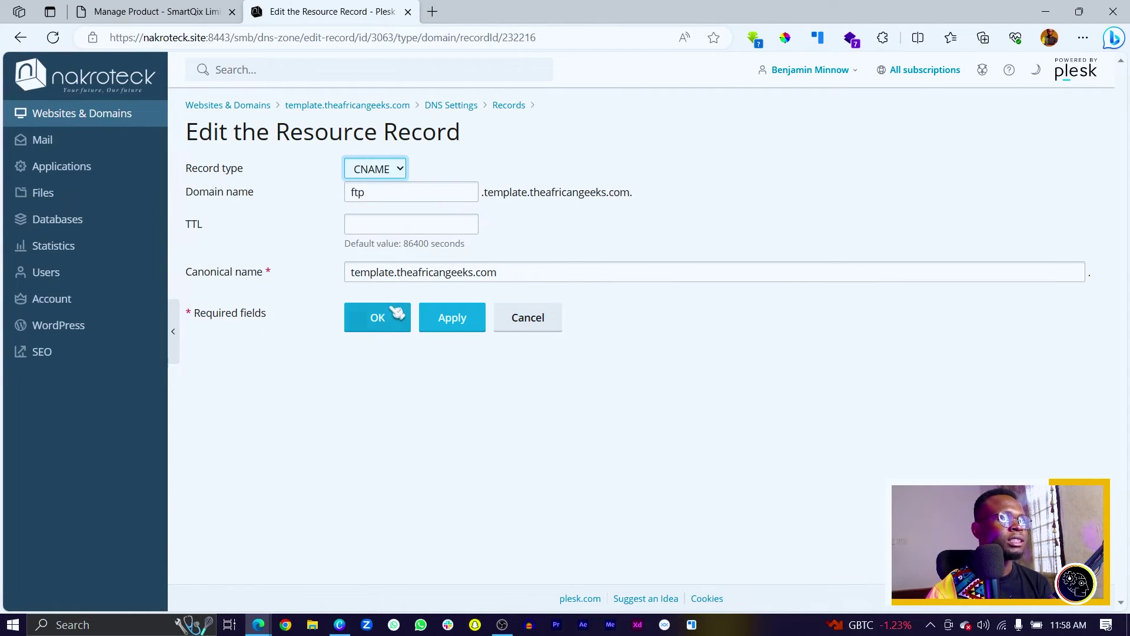
{"action": "left_click", "coordinate": [529, 321]}
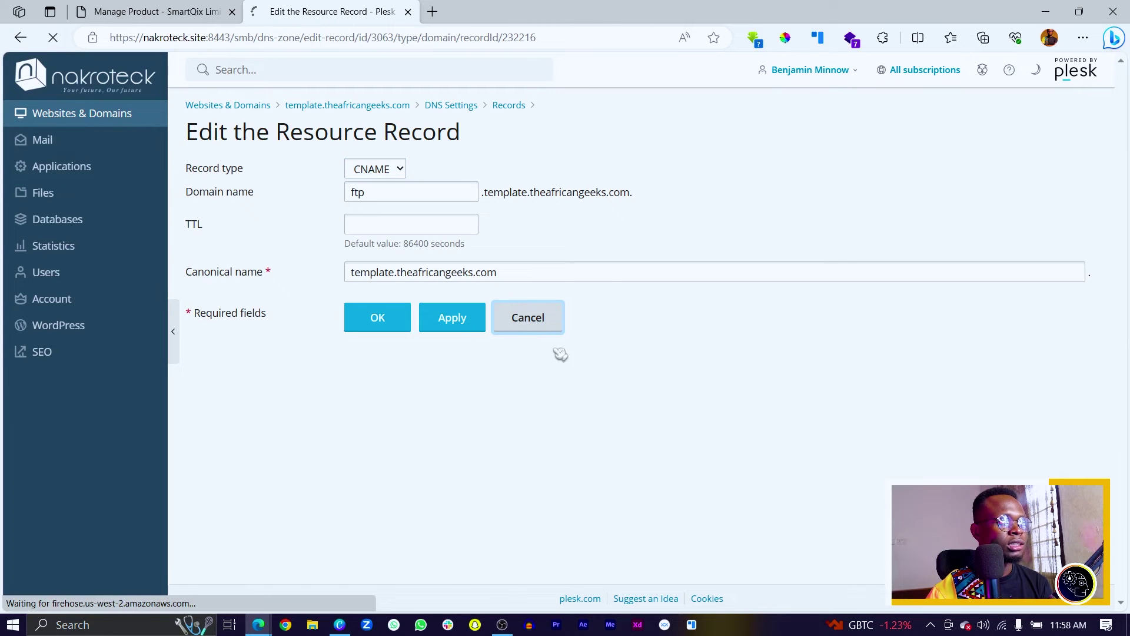
{"action": "scroll", "coordinate": [373, 424], "scroll_direction": "down", "scroll_amount": 3}
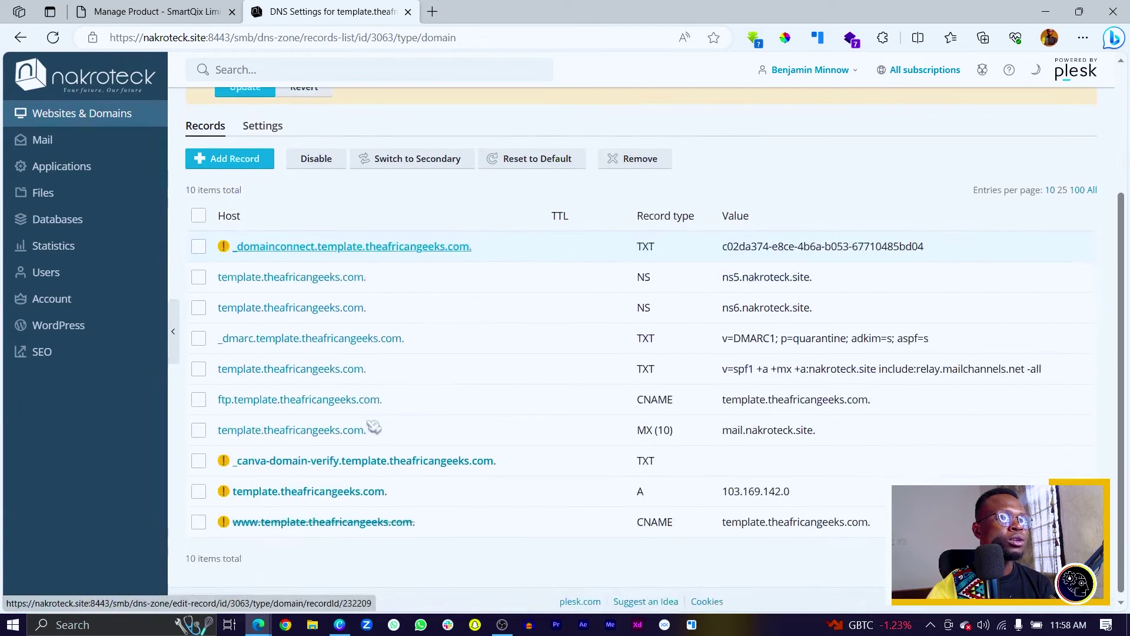
{"action": "scroll", "coordinate": [374, 424], "scroll_direction": "up", "scroll_amount": 2}
{"action": "scroll", "coordinate": [374, 425], "scroll_direction": "up", "scroll_amount": 1}
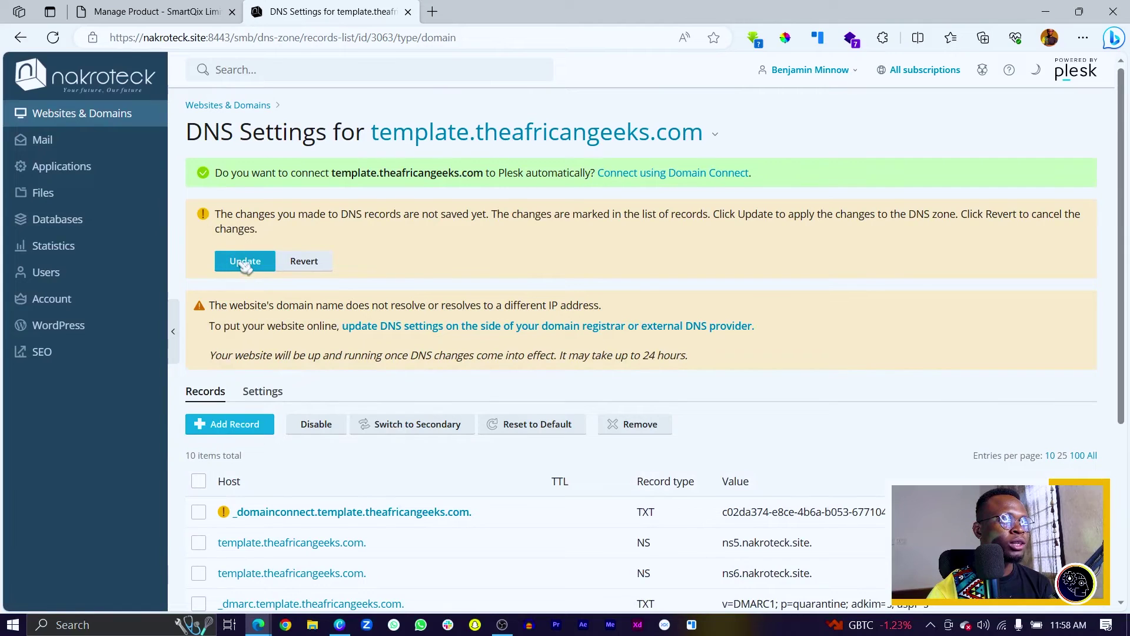
Apply the pending DNS changes, then advance Canva to Review Settings for template.theafricangeeks.com/product-landing-page.
{"action": "left_click", "coordinate": [245, 261]}
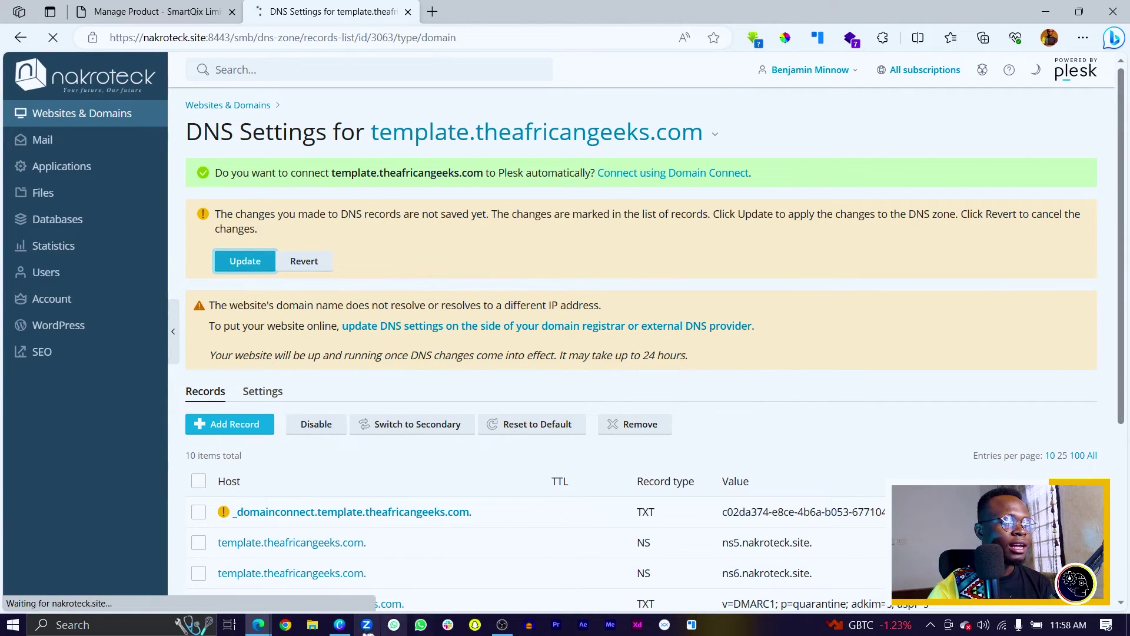
{"action": "left_click", "coordinate": [342, 626]}
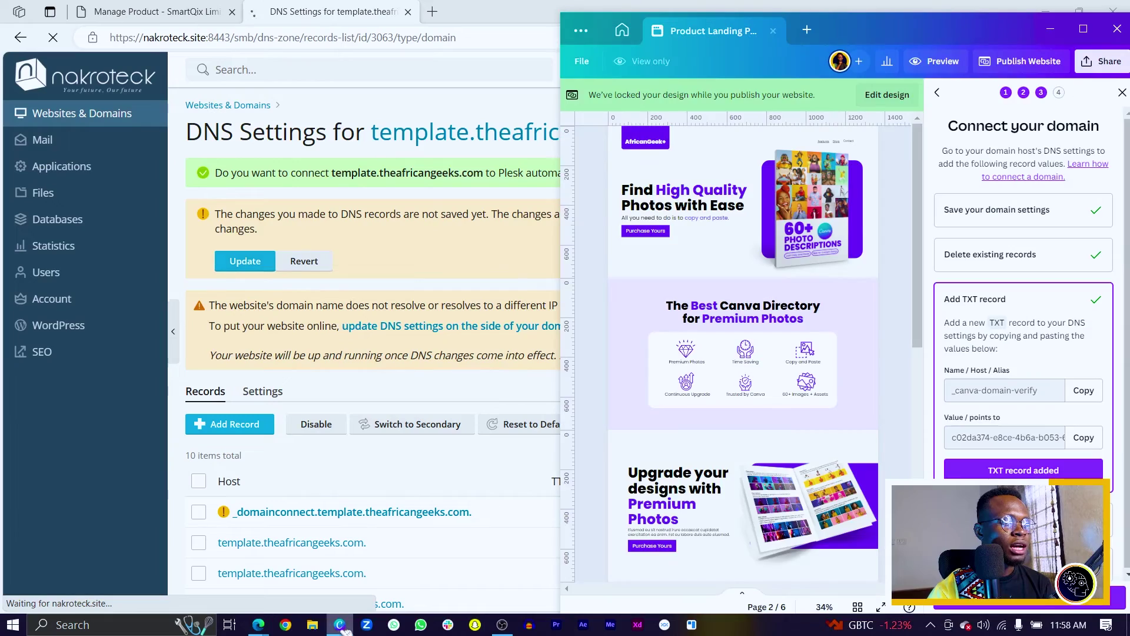
{"action": "left_click", "coordinate": [1051, 608]}
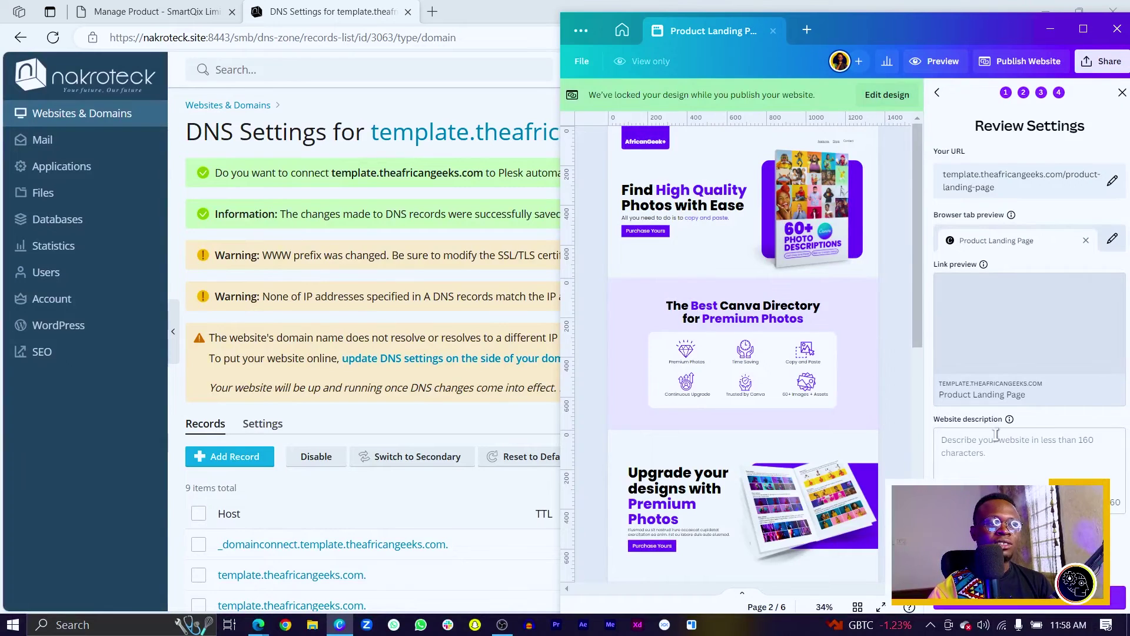
{"action": "left_click", "coordinate": [1088, 28]}
{"action": "scroll", "coordinate": [459, 324], "scroll_direction": "up", "scroll_amount": 5}
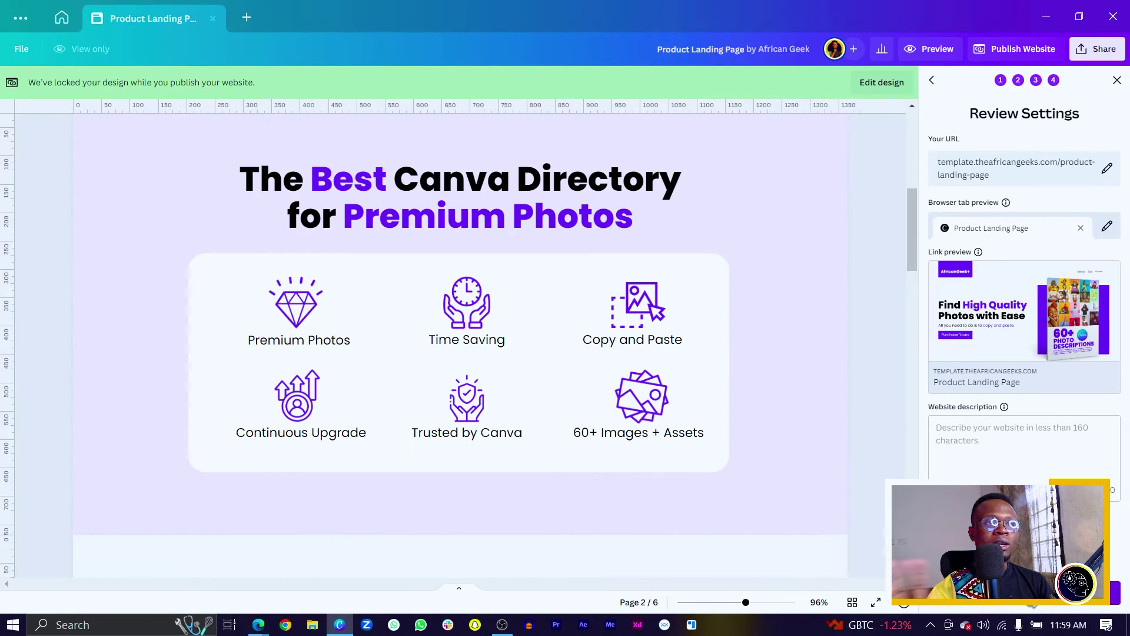